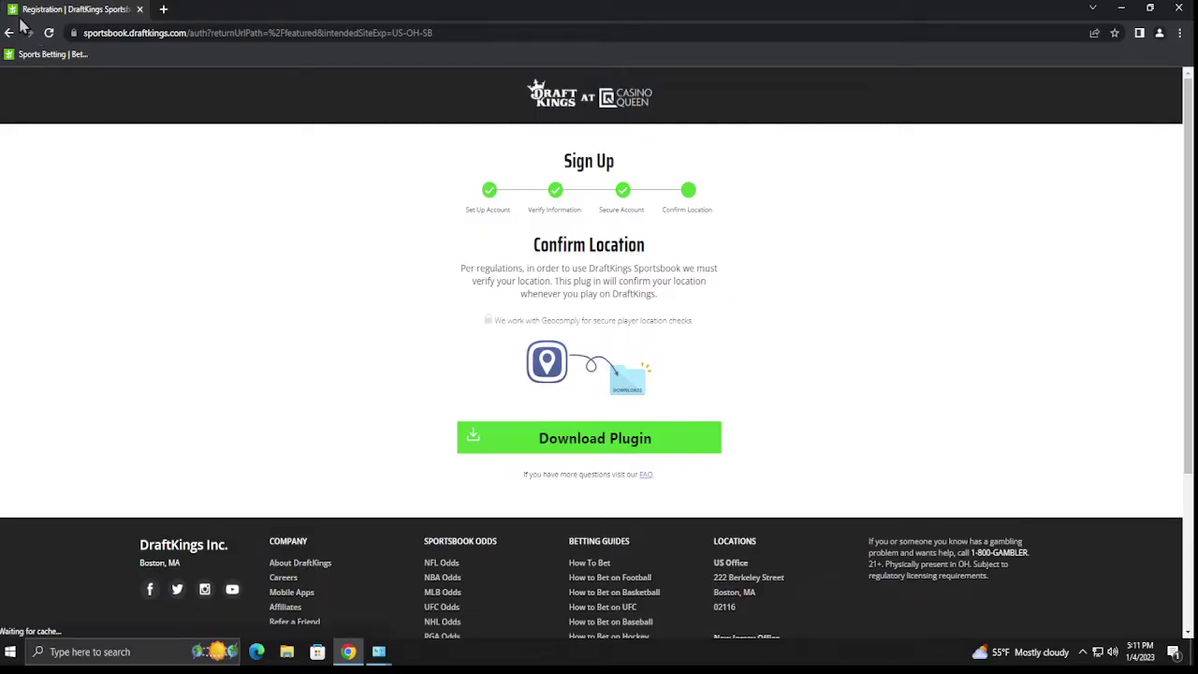
# Reload the DraftKings sign-up page and open the Windows Services console to check the entries around Plug and Play
pyautogui.click(49, 32)
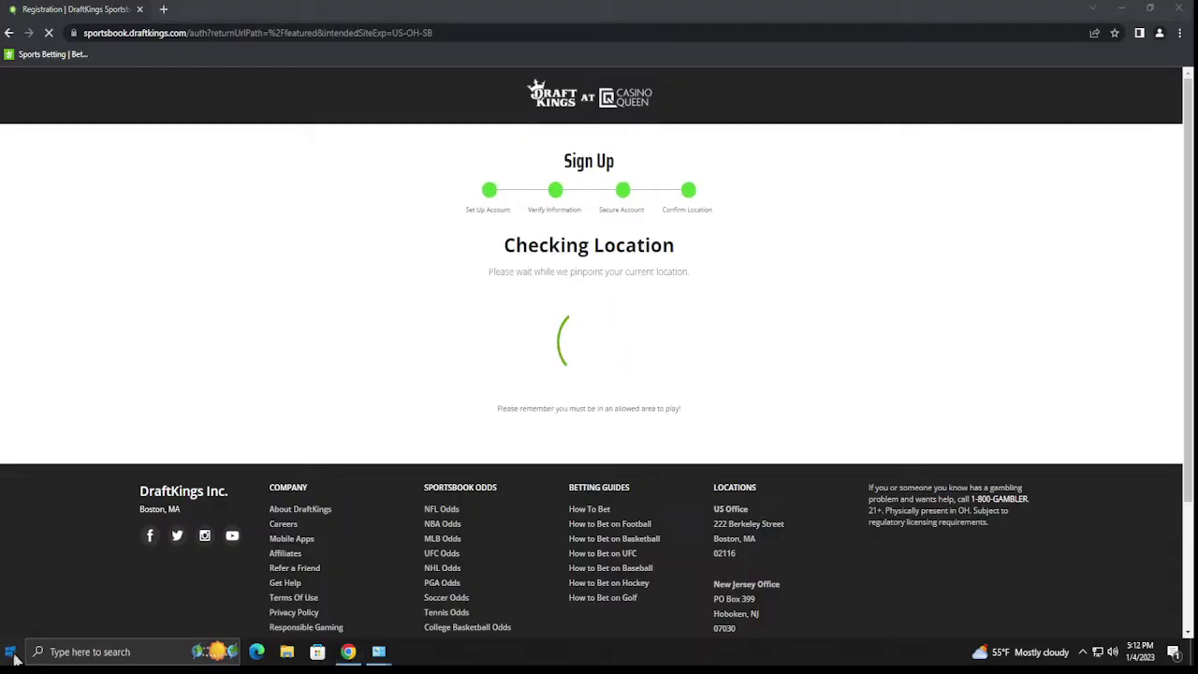
pyautogui.click(13, 659)
pyautogui.write('ser')
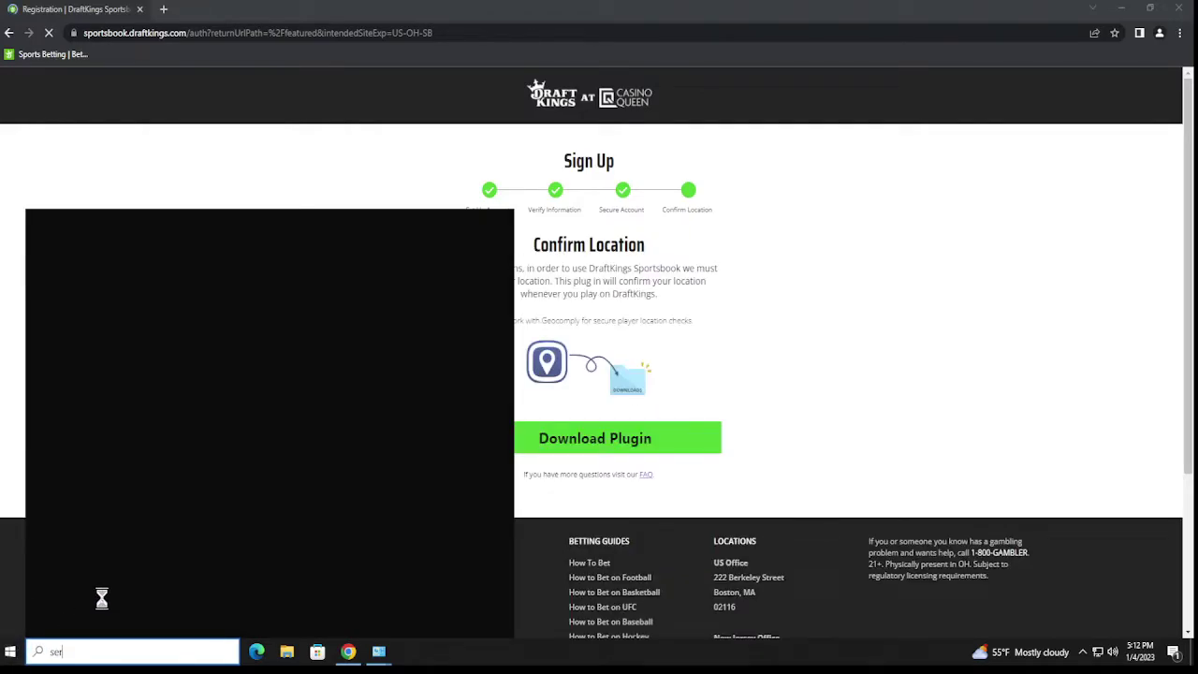
pyautogui.write('vices')
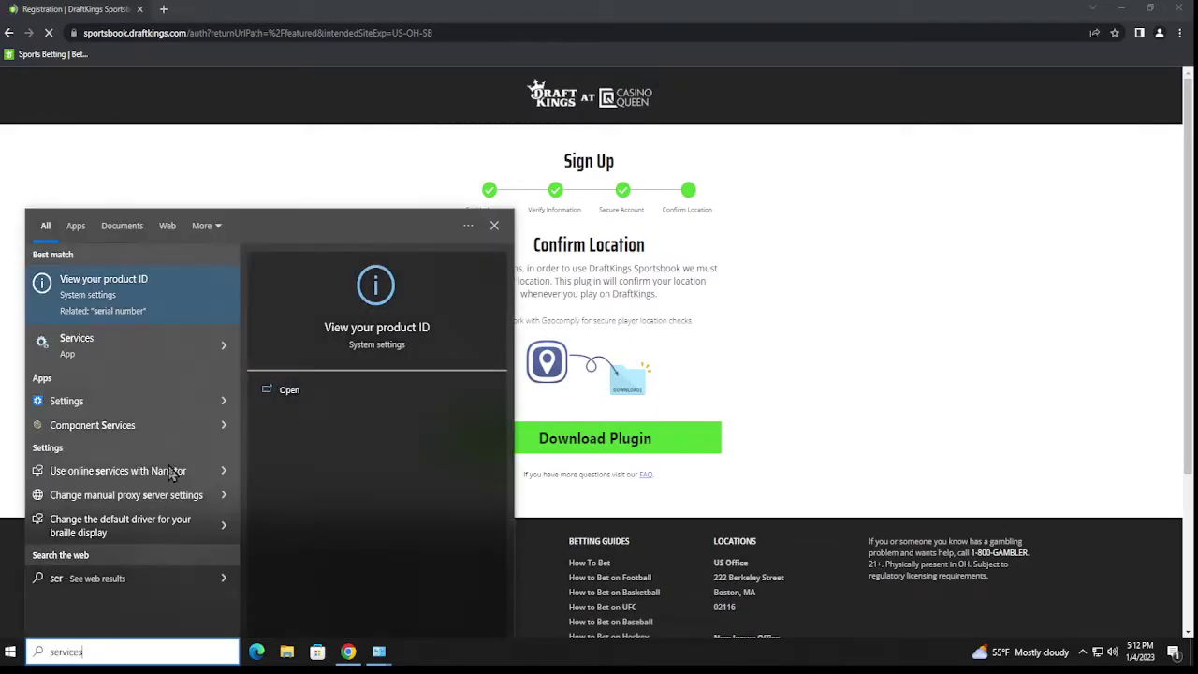
pyautogui.click(96, 344)
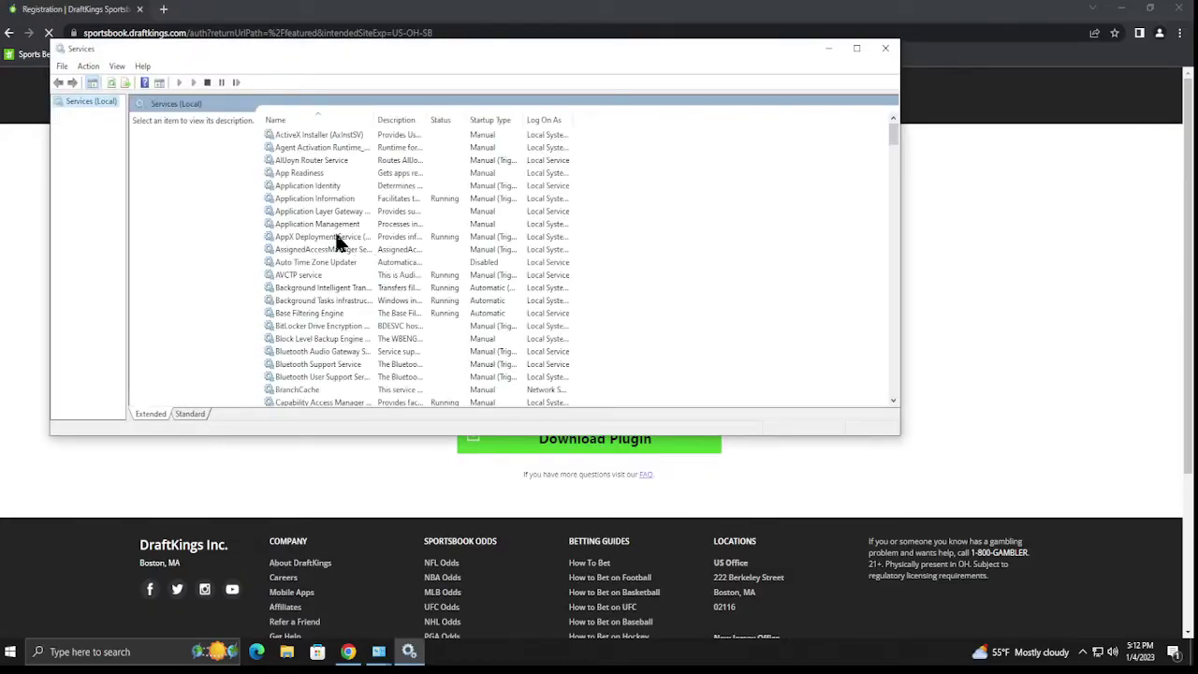
pyautogui.click(337, 236)
pyautogui.scroll(-20, 337, 242)
pyautogui.click(337, 237)
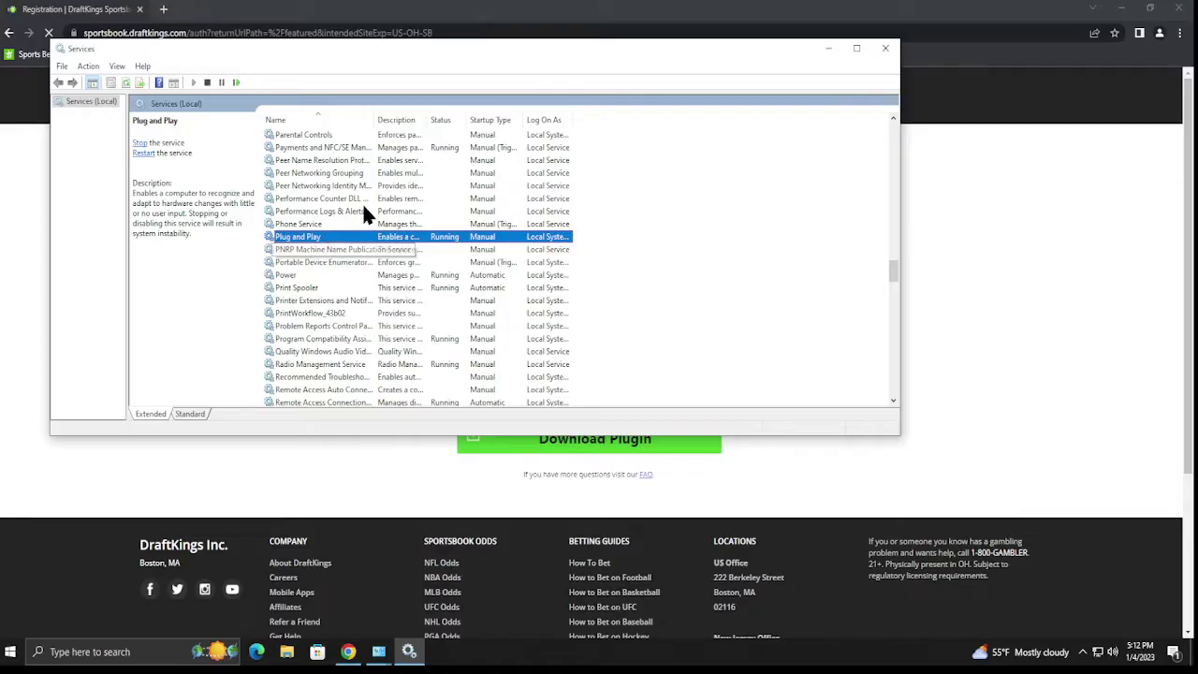
# Return to the sign-up page and download and install the Player Location Check plugin, closing its installer
pyautogui.click(366, 523)
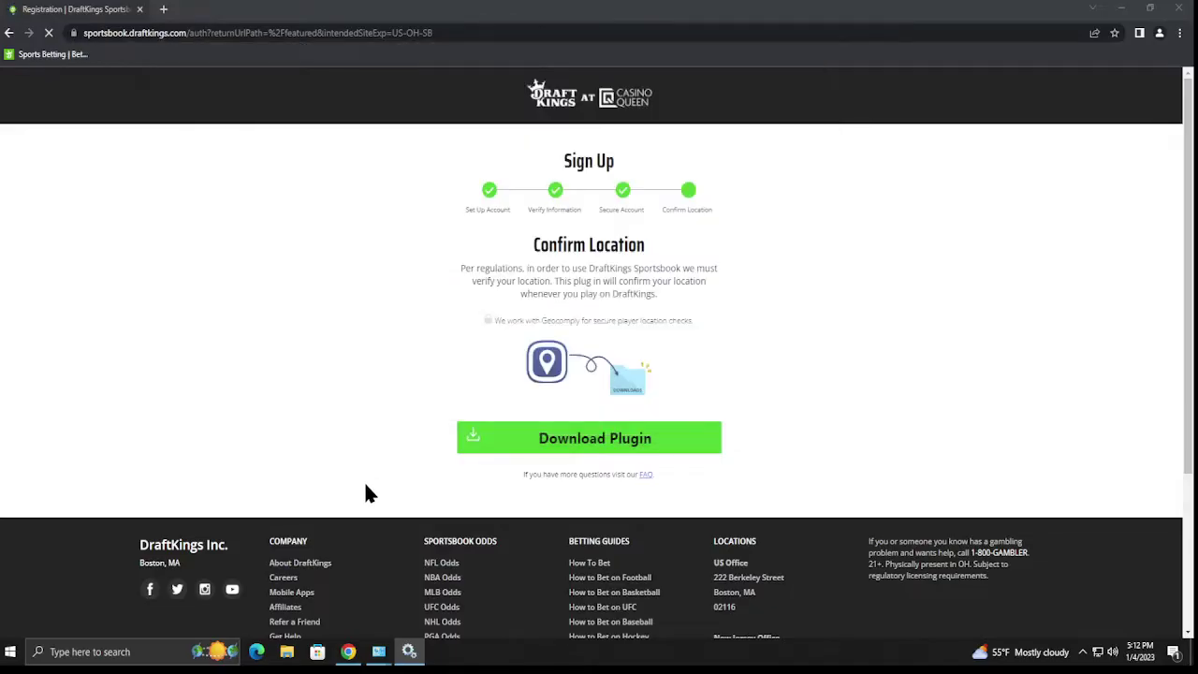
pyautogui.click(550, 447)
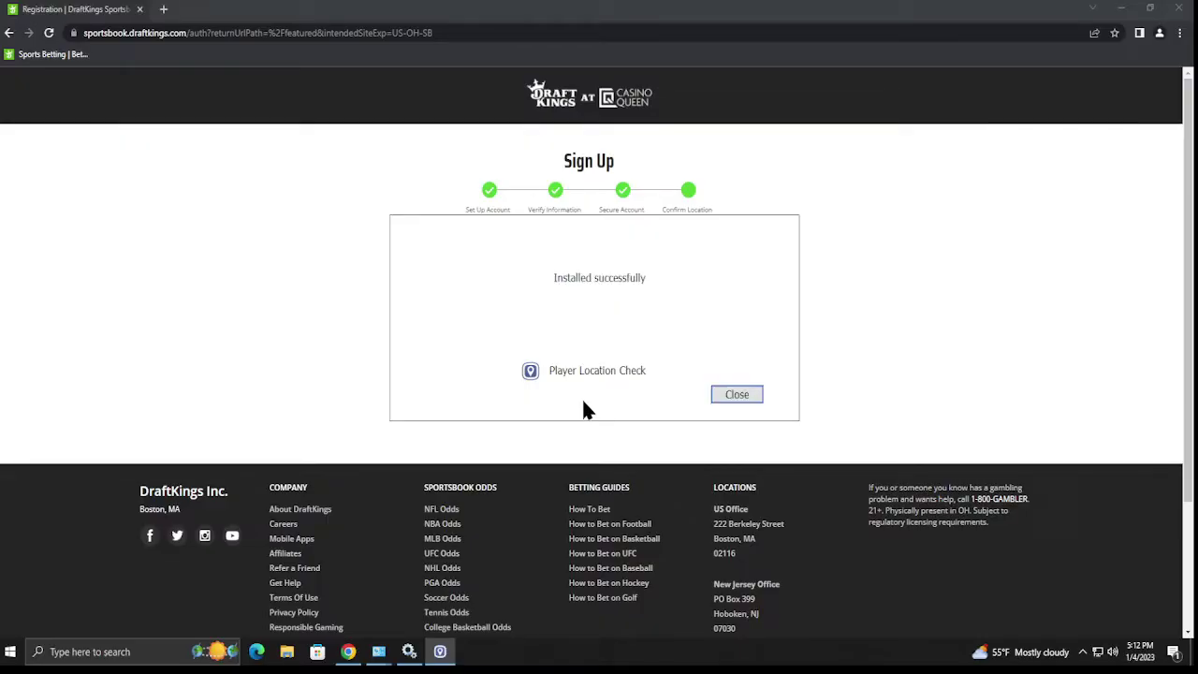
pyautogui.click(722, 397)
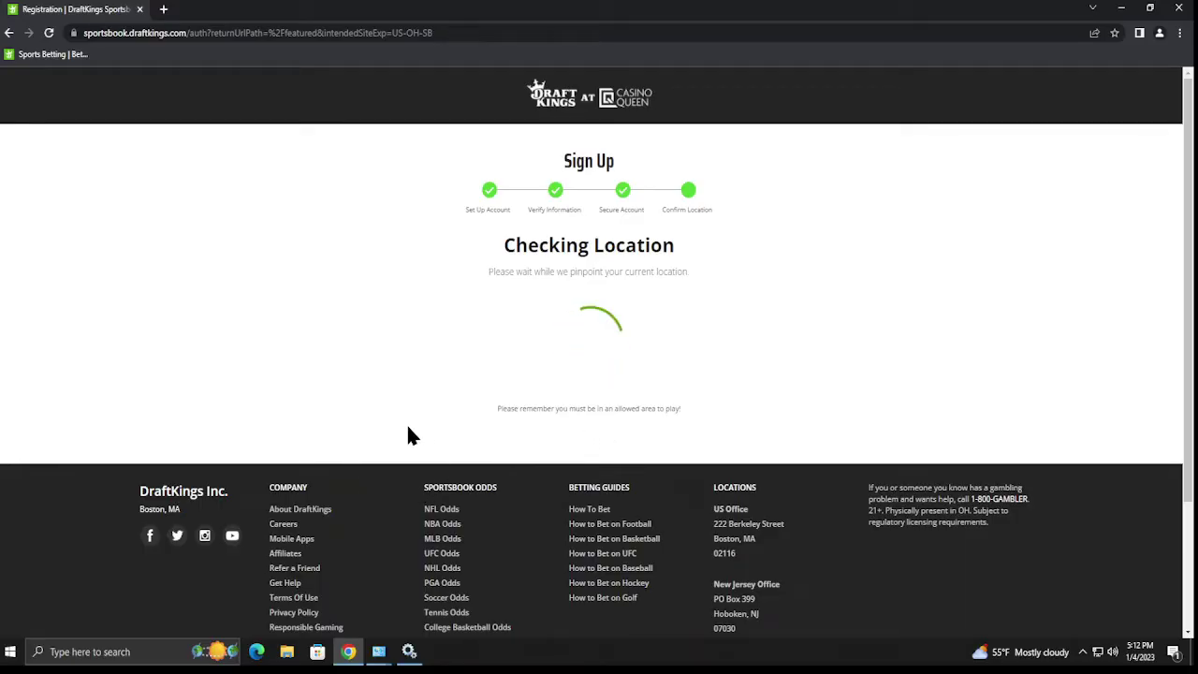
# Refresh the Windows Services list and check the Player Location Check service, minimizing the window again
pyautogui.click(409, 652)
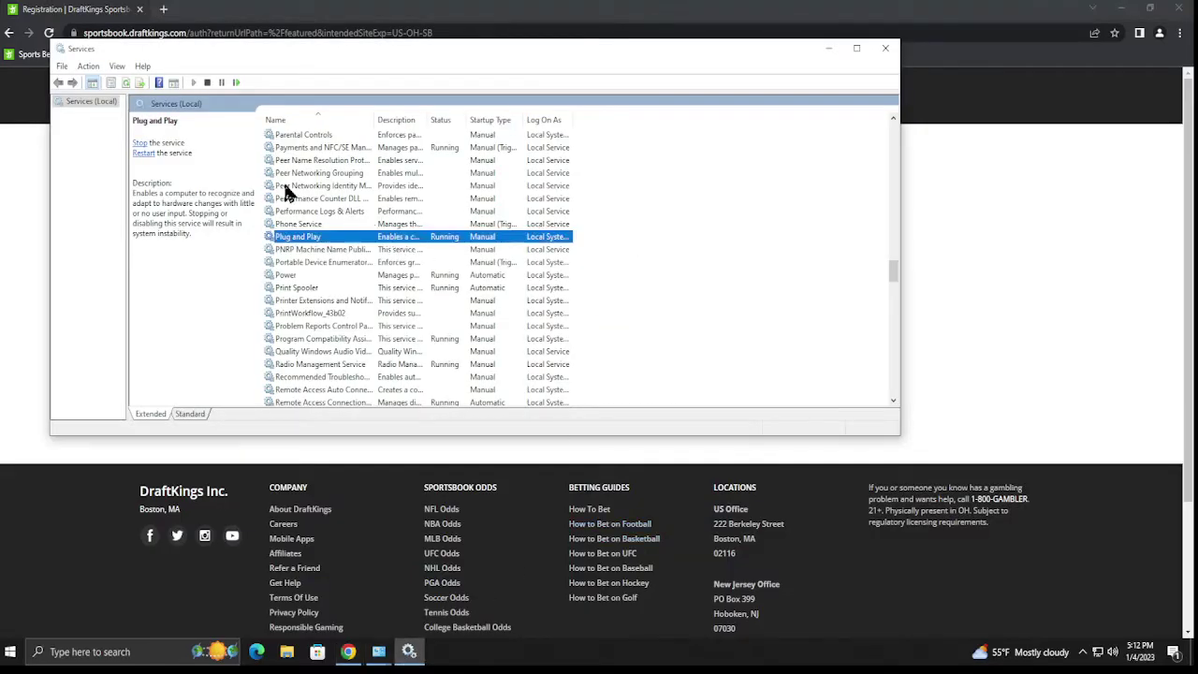
pyautogui.click(126, 82)
pyautogui.click(318, 238)
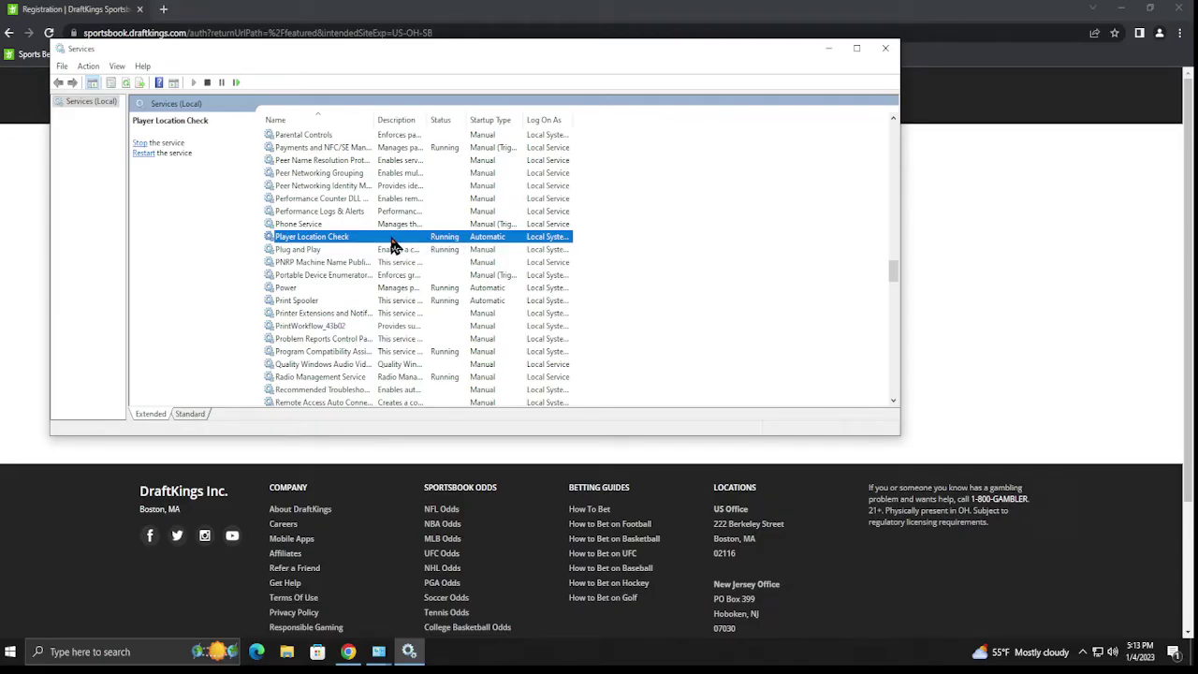
pyautogui.click(828, 48)
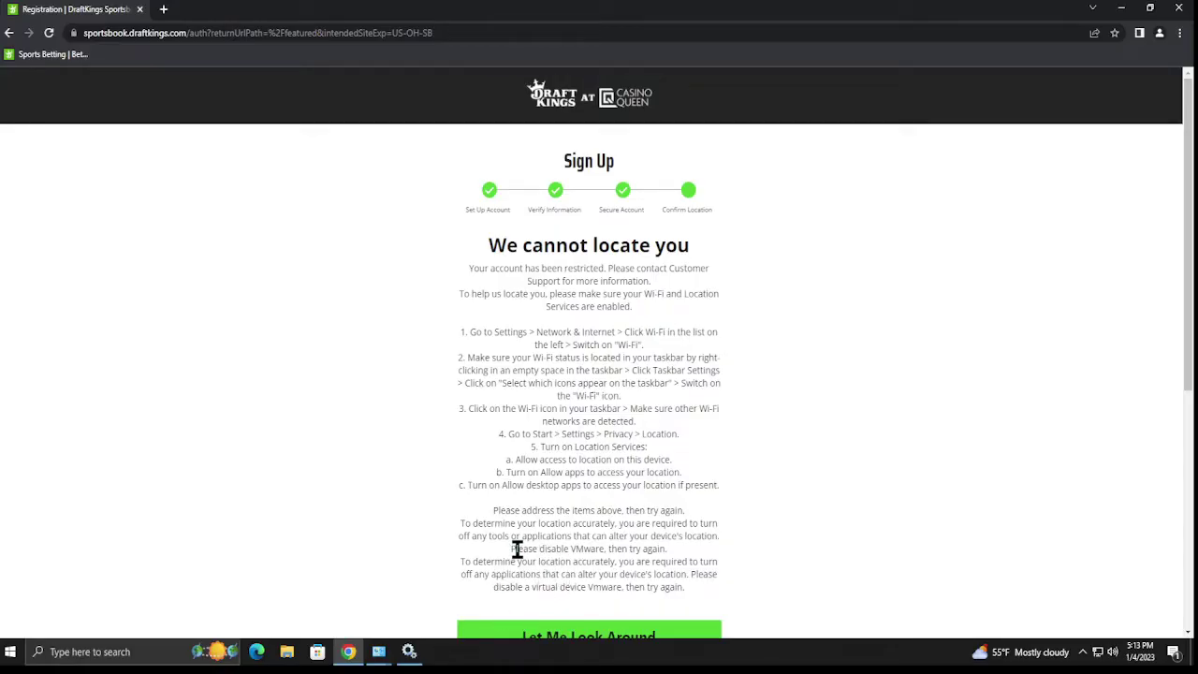
# Highlight the request to disable VMware on the sign-up page and open the Location page of the Windows privacy settings
pyautogui.moveTo(514, 549); pyautogui.dragTo(625, 557)
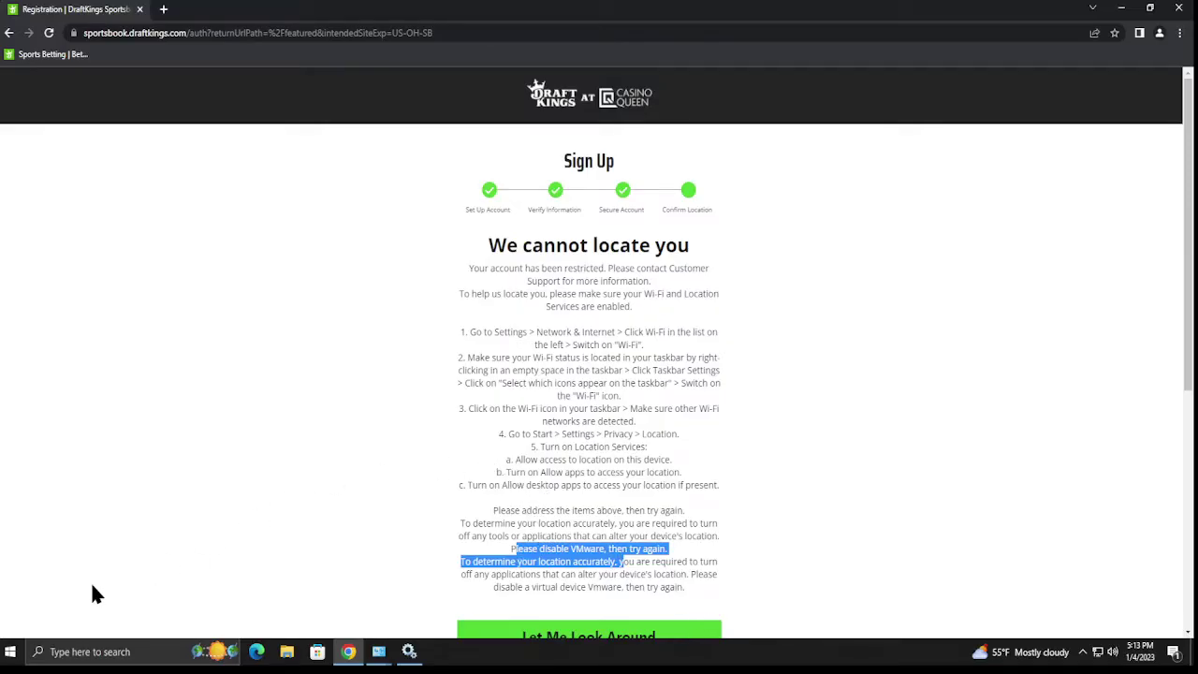
pyautogui.click(11, 652)
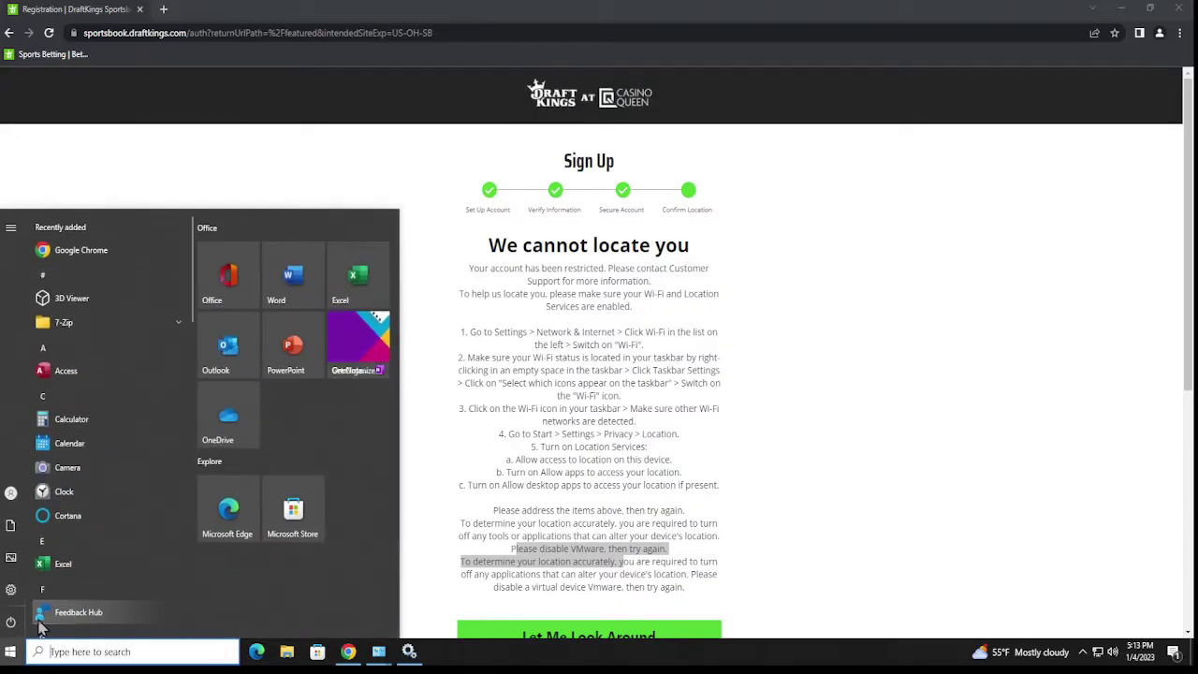
pyautogui.moveTo(13, 595)
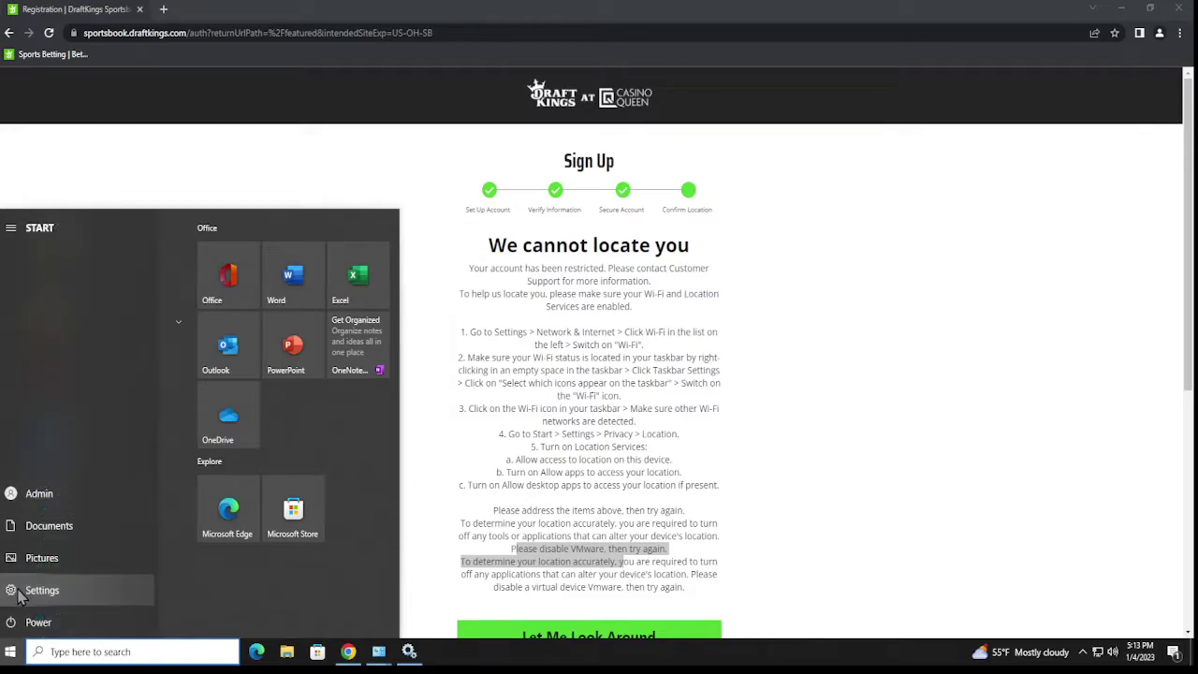
pyautogui.click(21, 594)
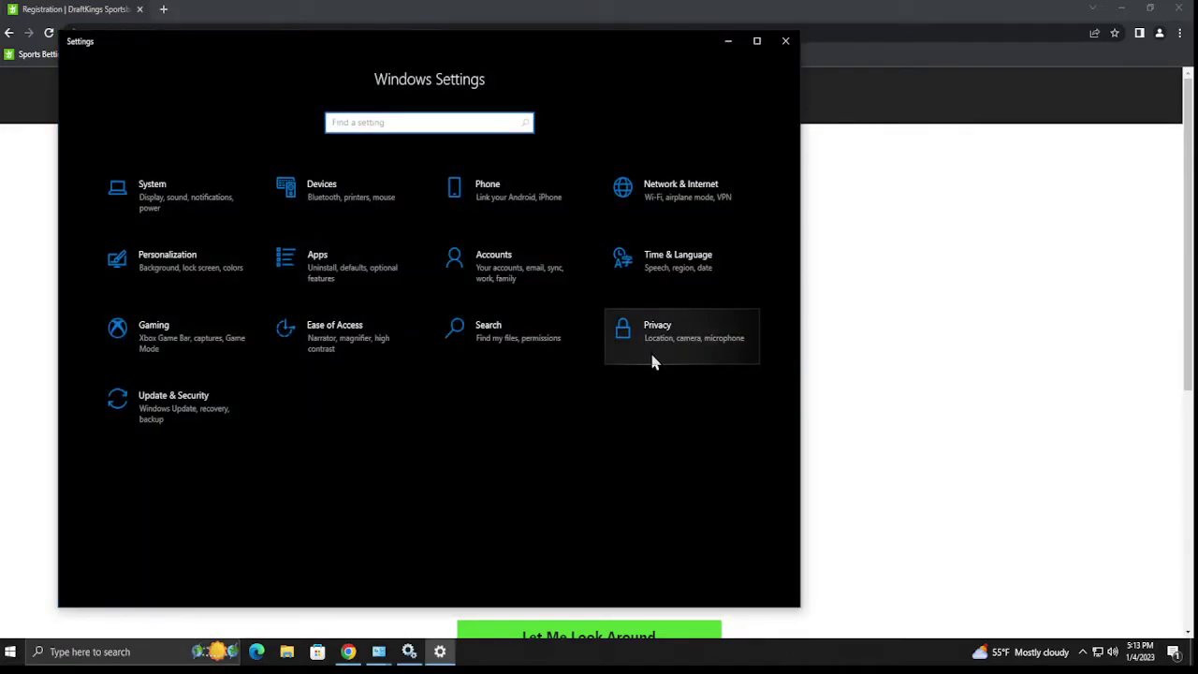
pyautogui.click(667, 347)
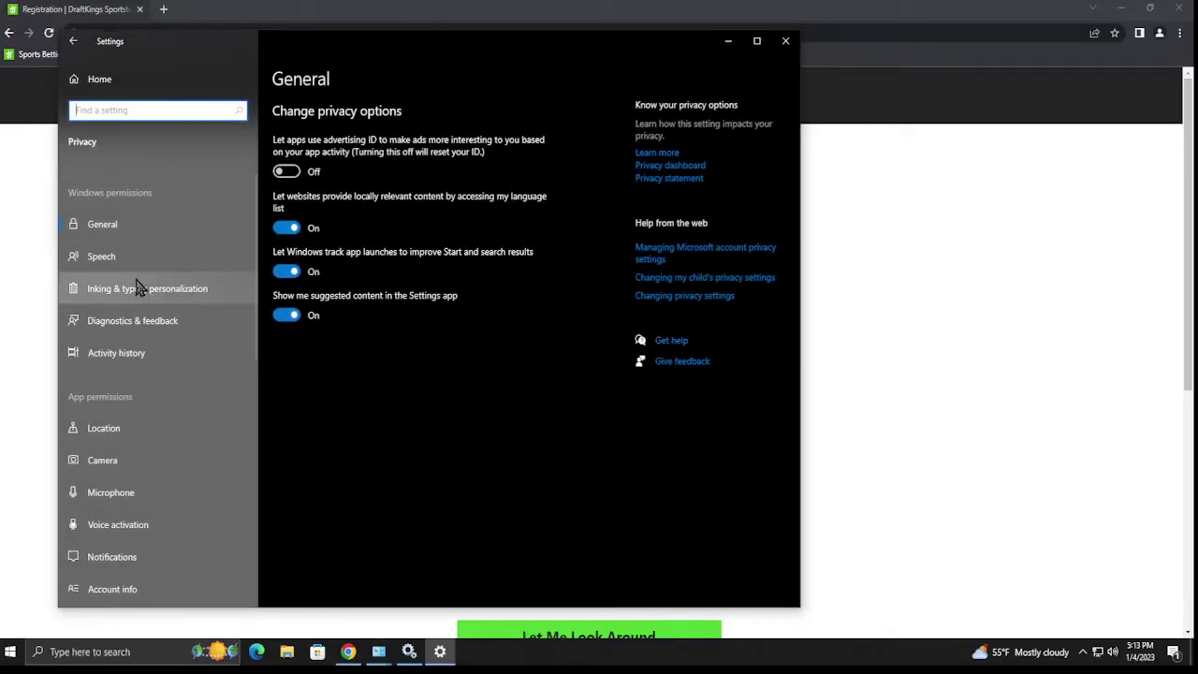
pyautogui.click(132, 440)
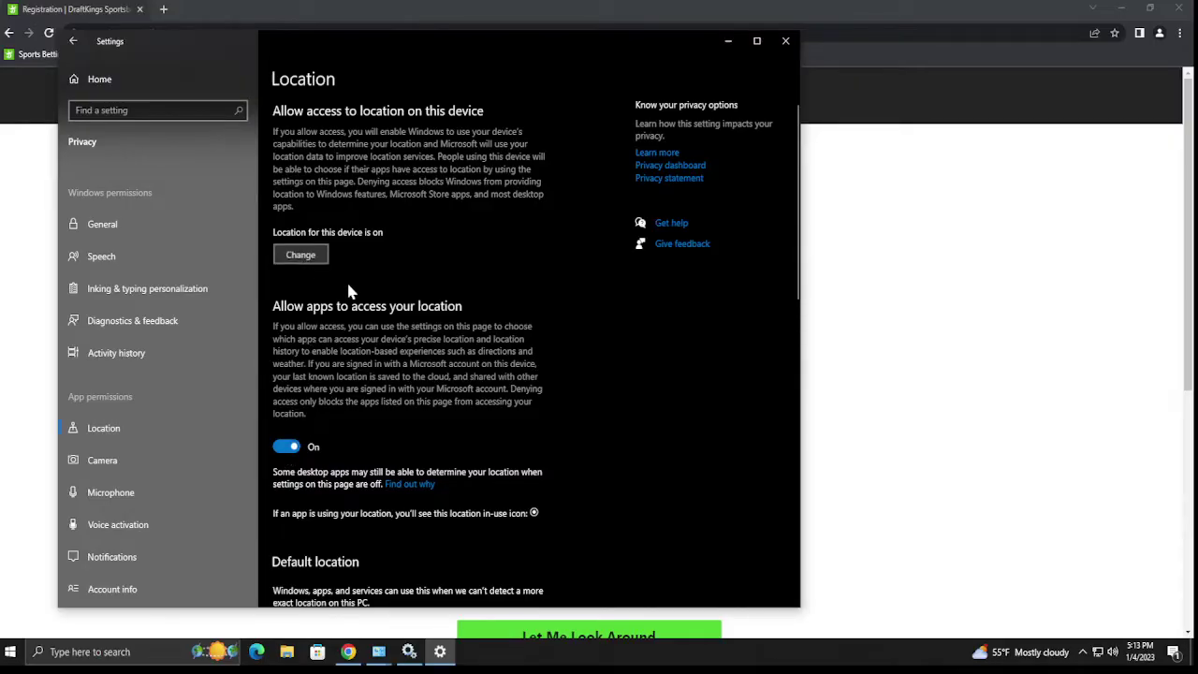
# Check the device, app and desktop-app location access settings, and minimize the Settings window
pyautogui.click(309, 256)
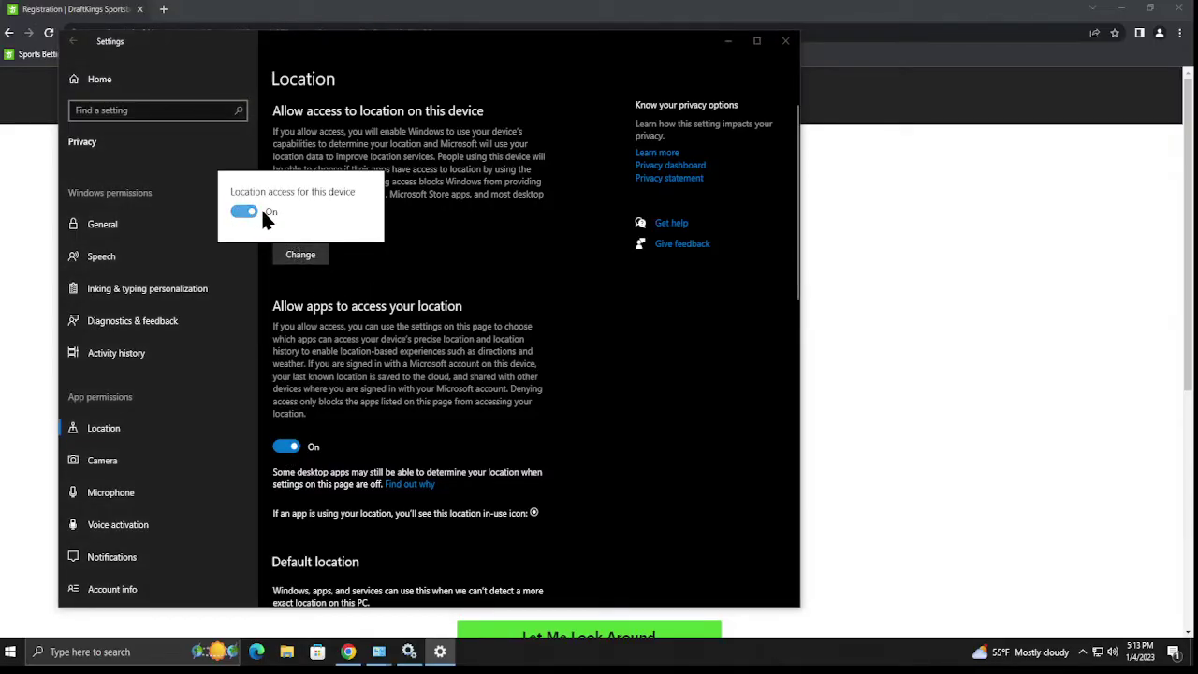
pyautogui.click(384, 287)
pyautogui.scroll(-5, 388, 378)
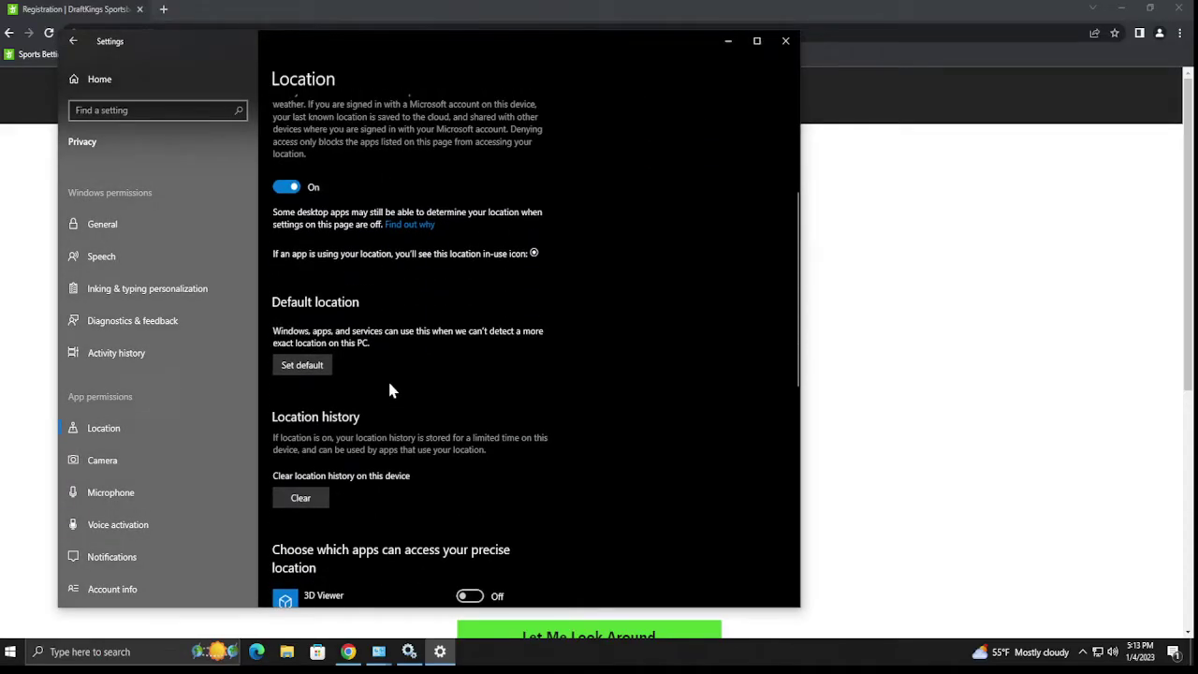
pyautogui.scroll(-5, 512, 380)
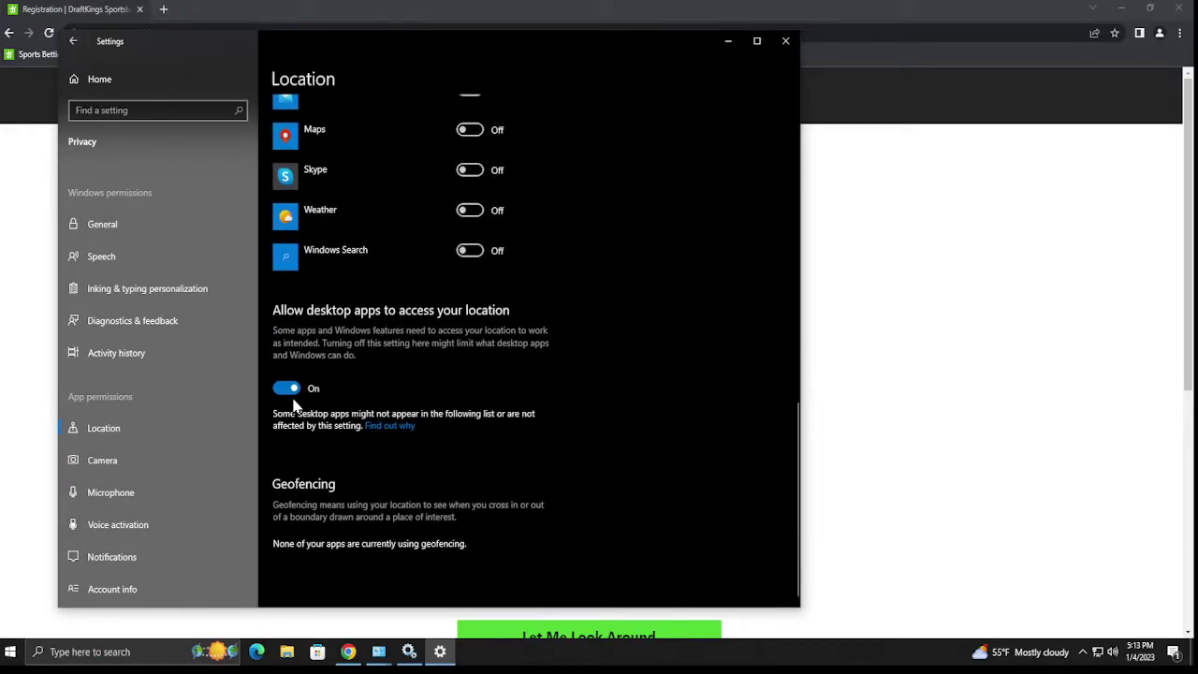
pyautogui.scroll(3, 602, 483)
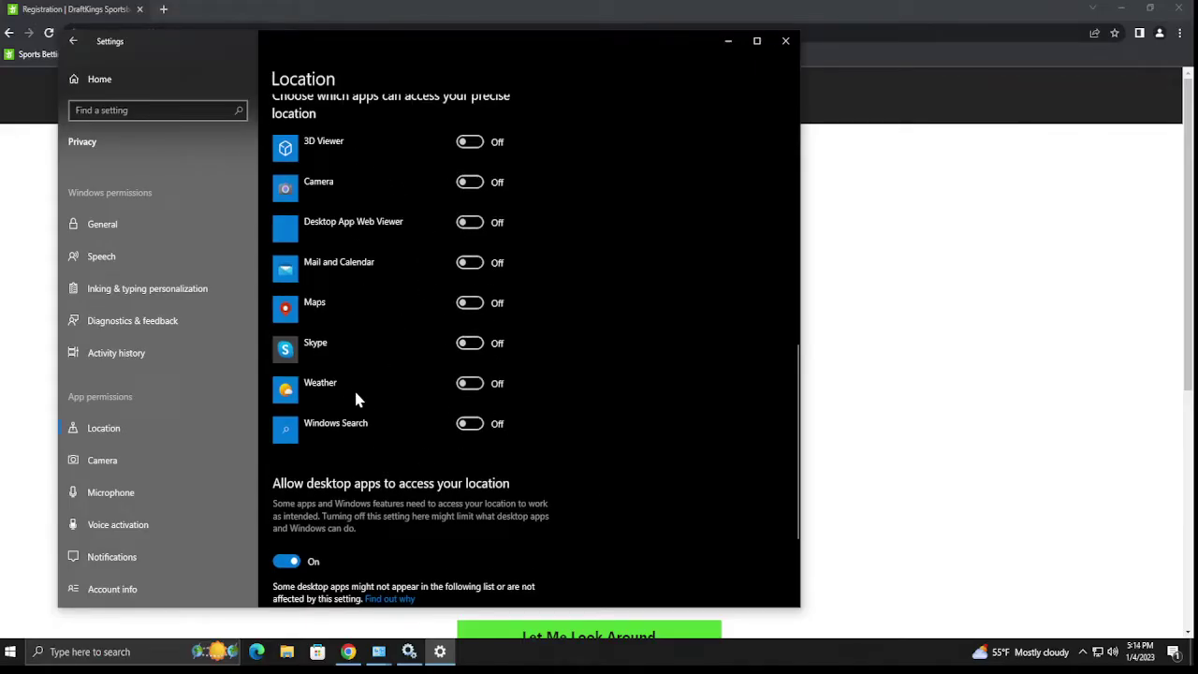
pyautogui.scroll(-3, 435, 391)
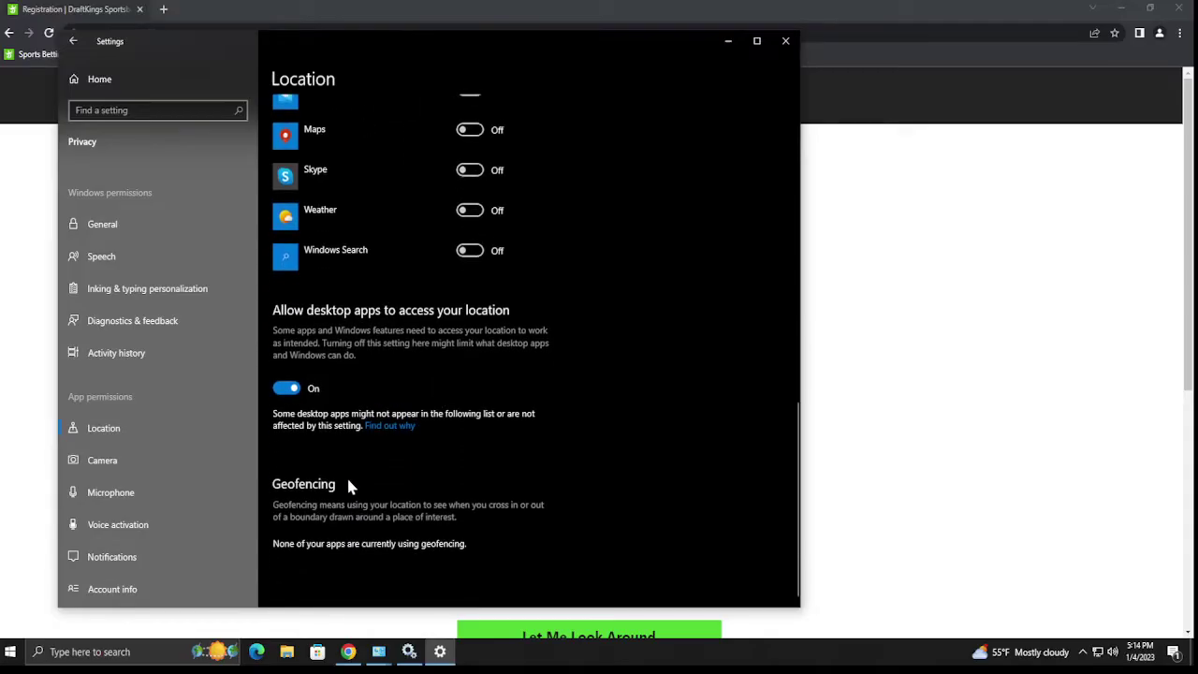
pyautogui.click(729, 43)
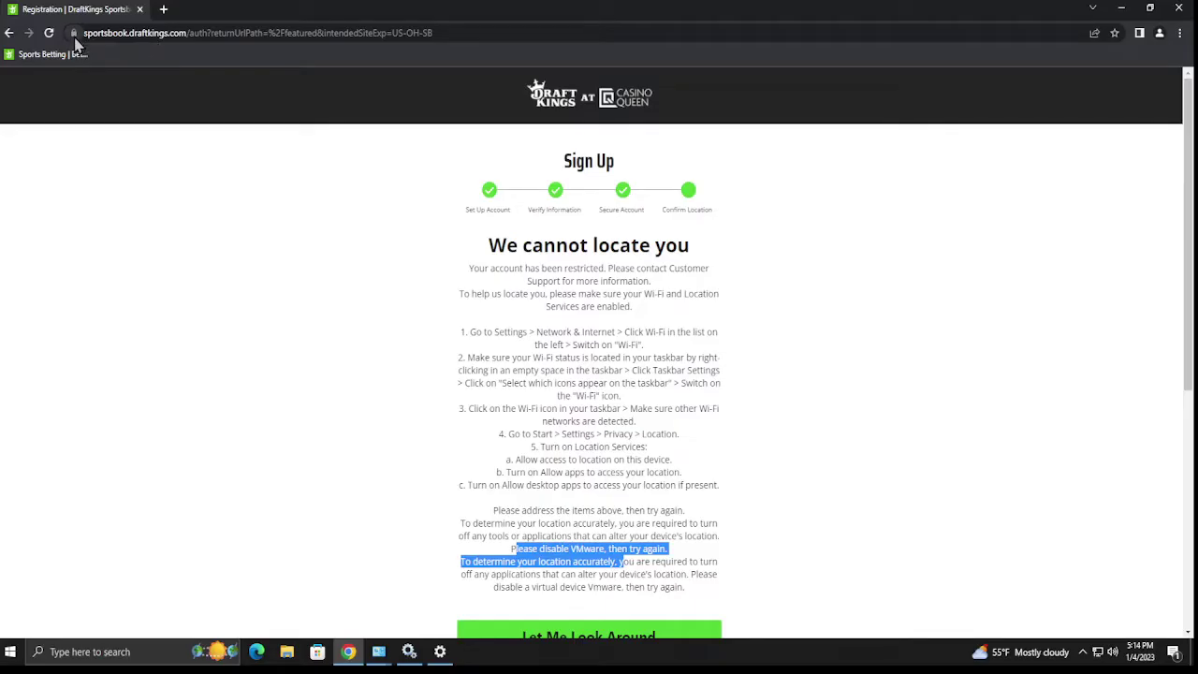
# Set the Location permission for sportsbook.draftkings.com to Allow in Chrome's site settings and close the settings page
pyautogui.click(74, 35)
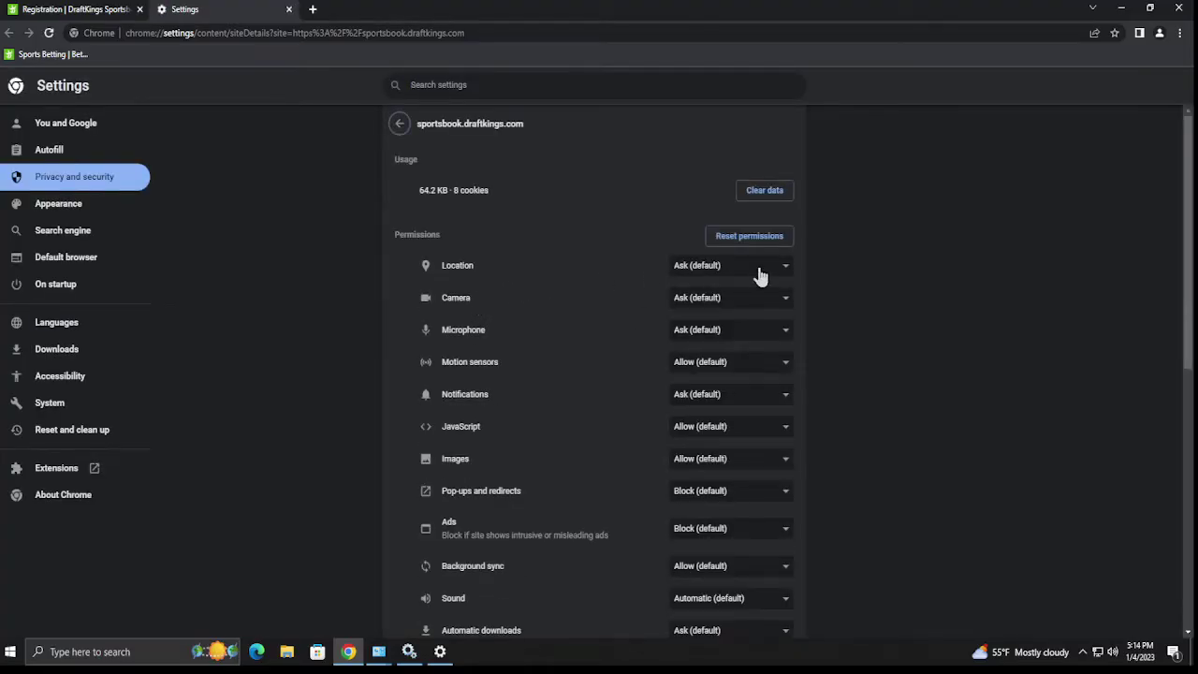
pyautogui.click(760, 269)
pyautogui.click(706, 295)
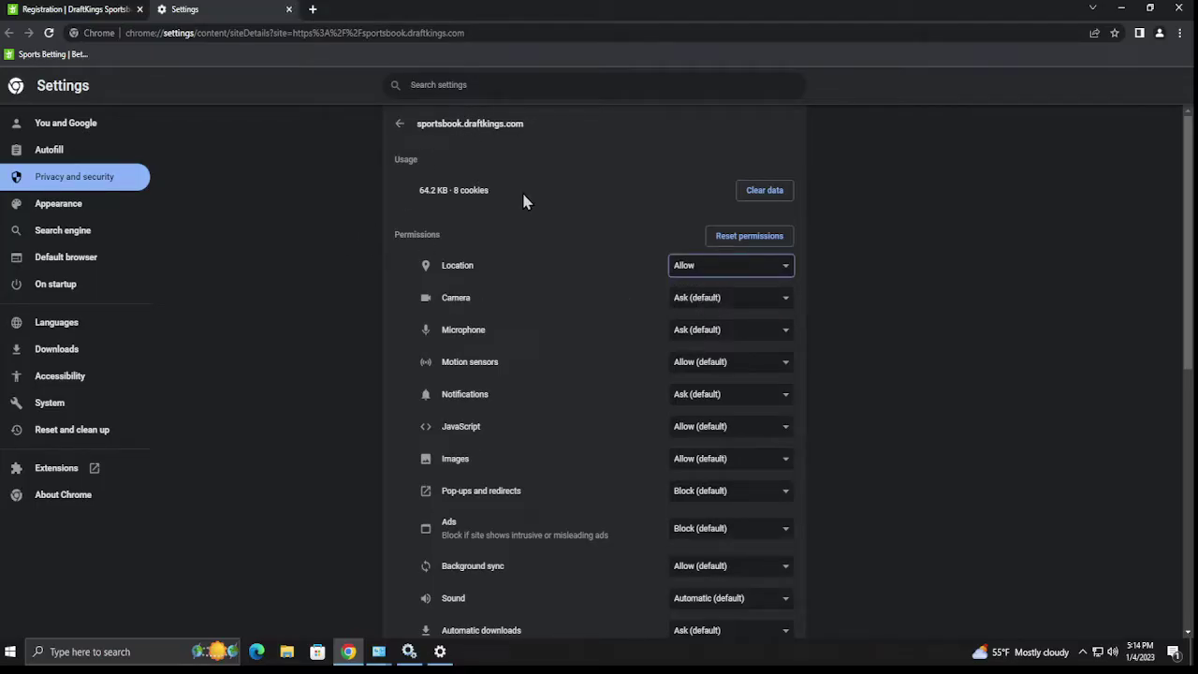
pyautogui.click(288, 9)
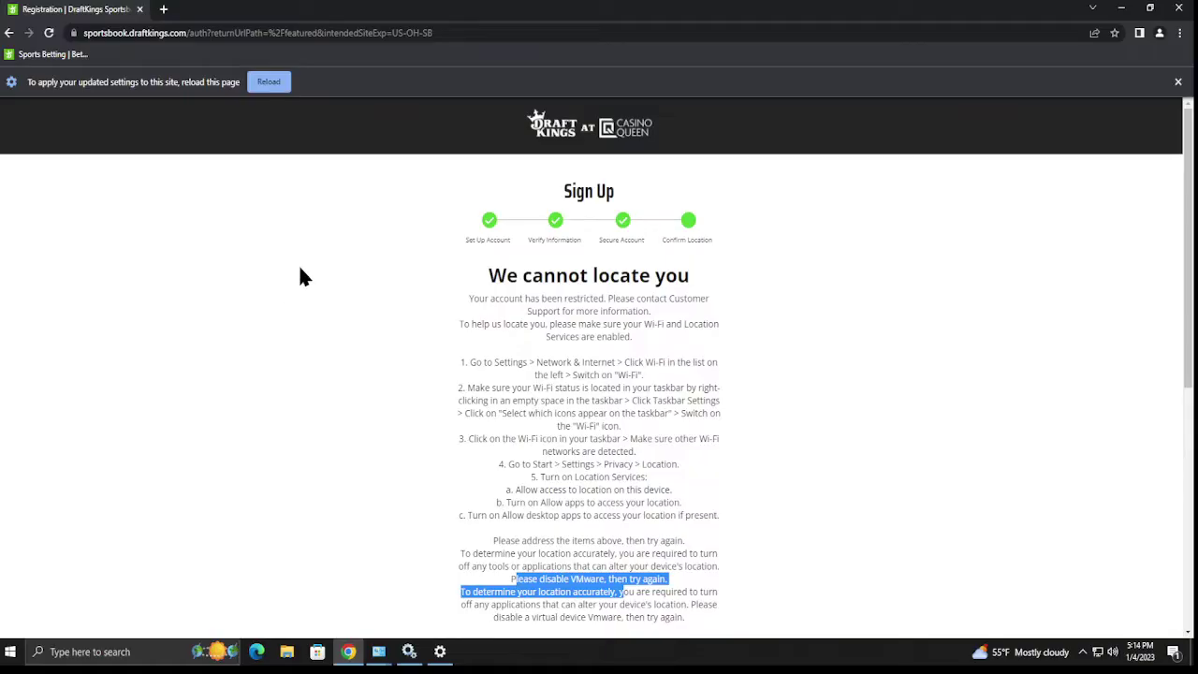
# Highlight the VMware mention in the location error, and minimize the browser and the Programs and Features window
pyautogui.moveTo(574, 578); pyautogui.dragTo(597, 580)
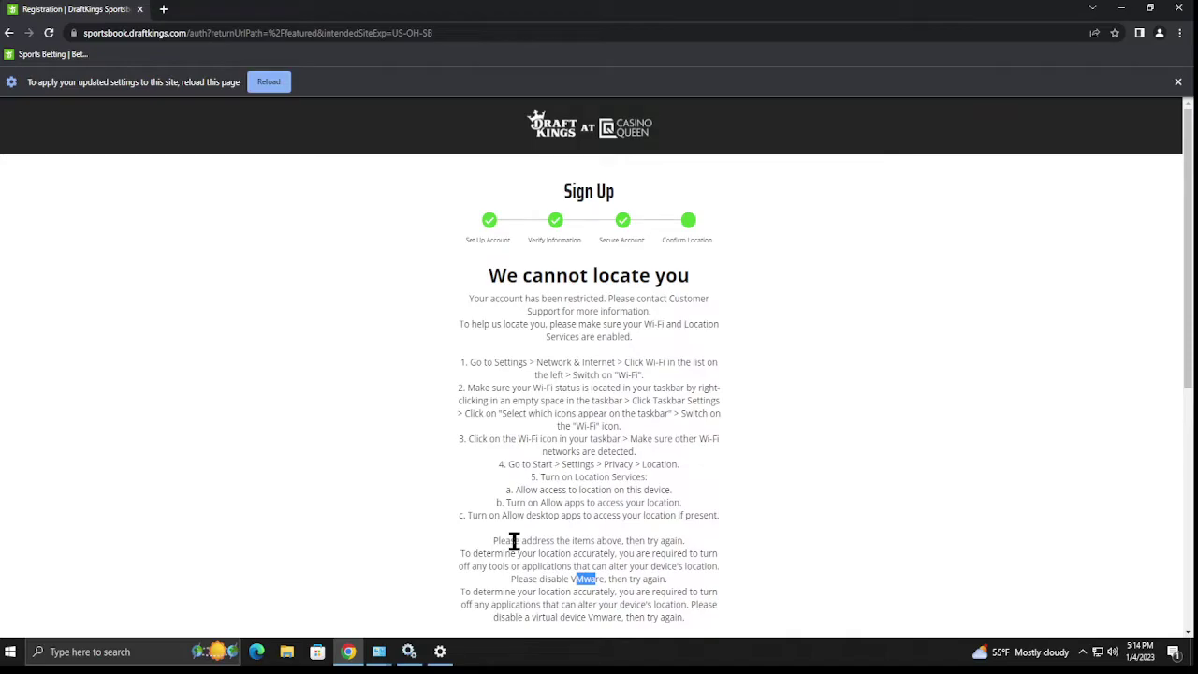
pyautogui.click(1122, 10)
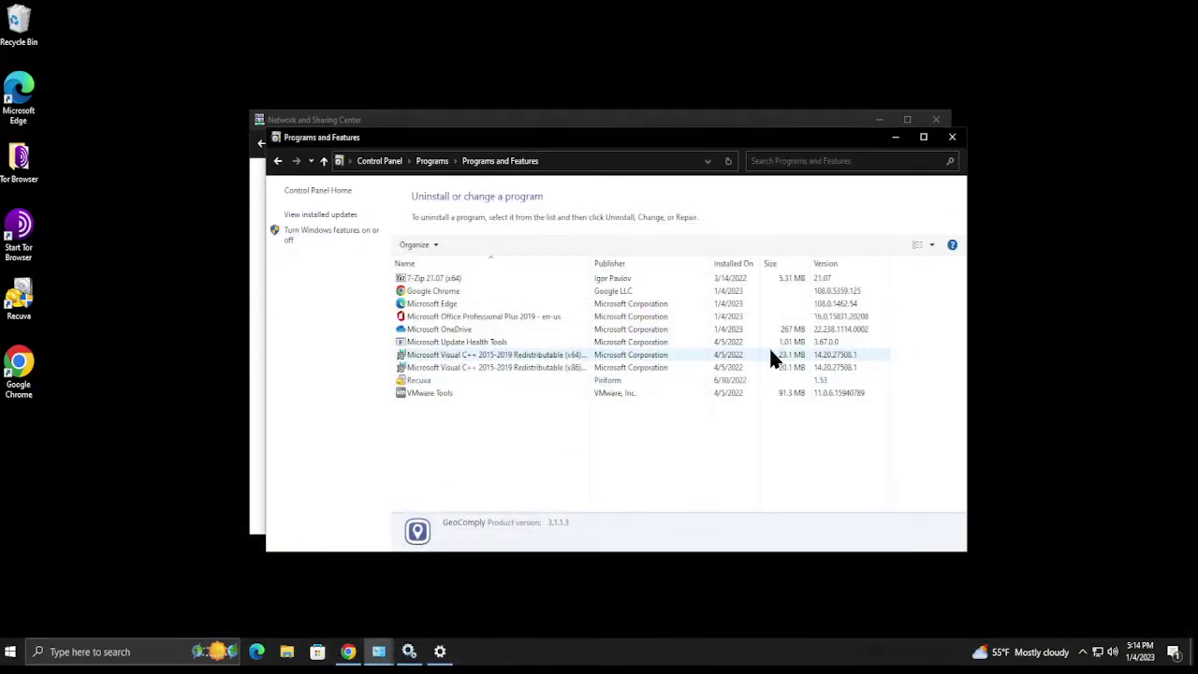
pyautogui.click(895, 138)
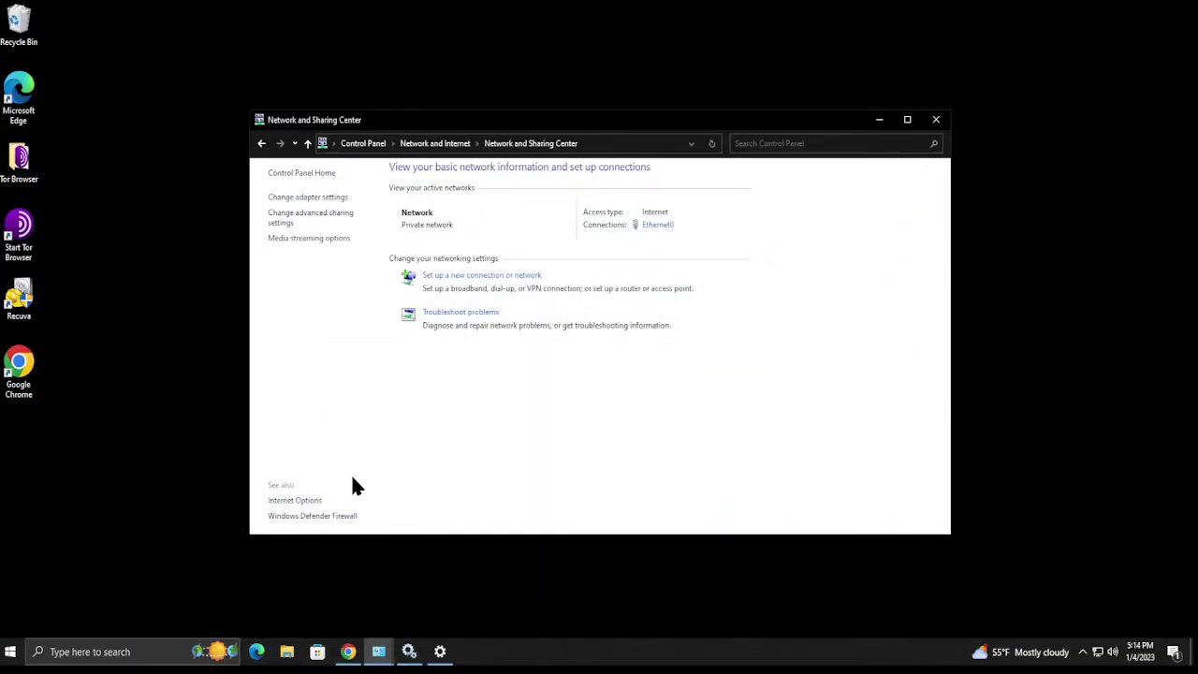
# Open Command Prompt and run ipconfig /all to list the network adapter and DNS details
pyautogui.click(21, 648)
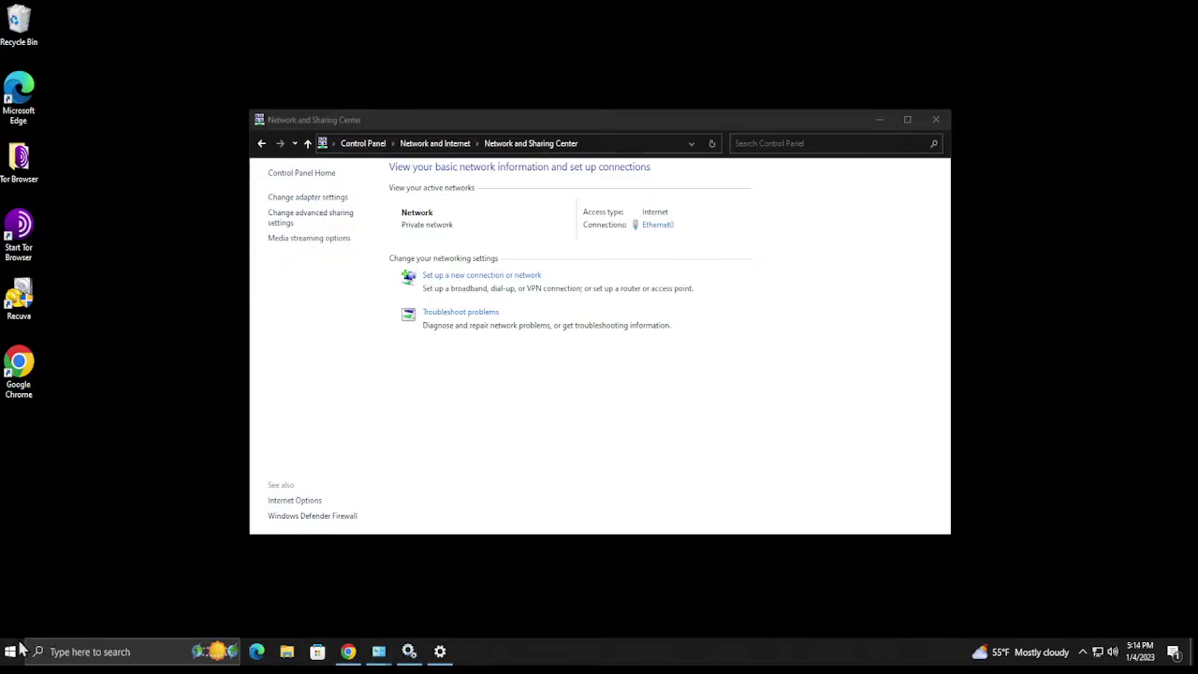
pyautogui.click(21, 652)
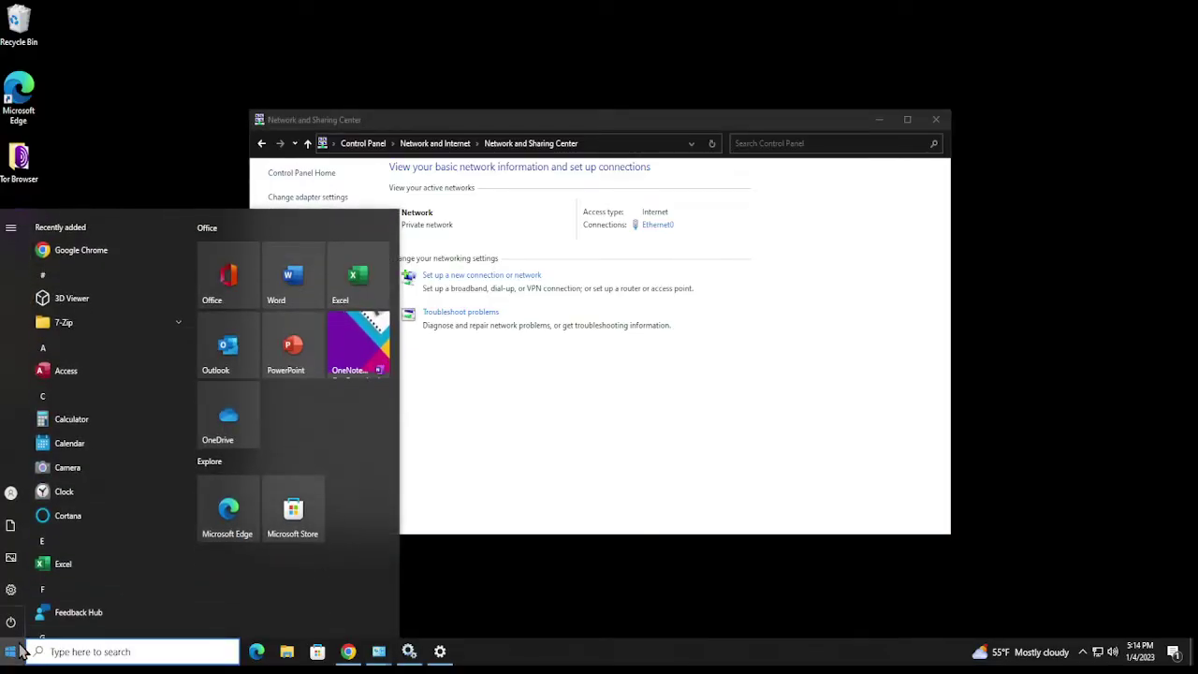
pyautogui.write('cmd')
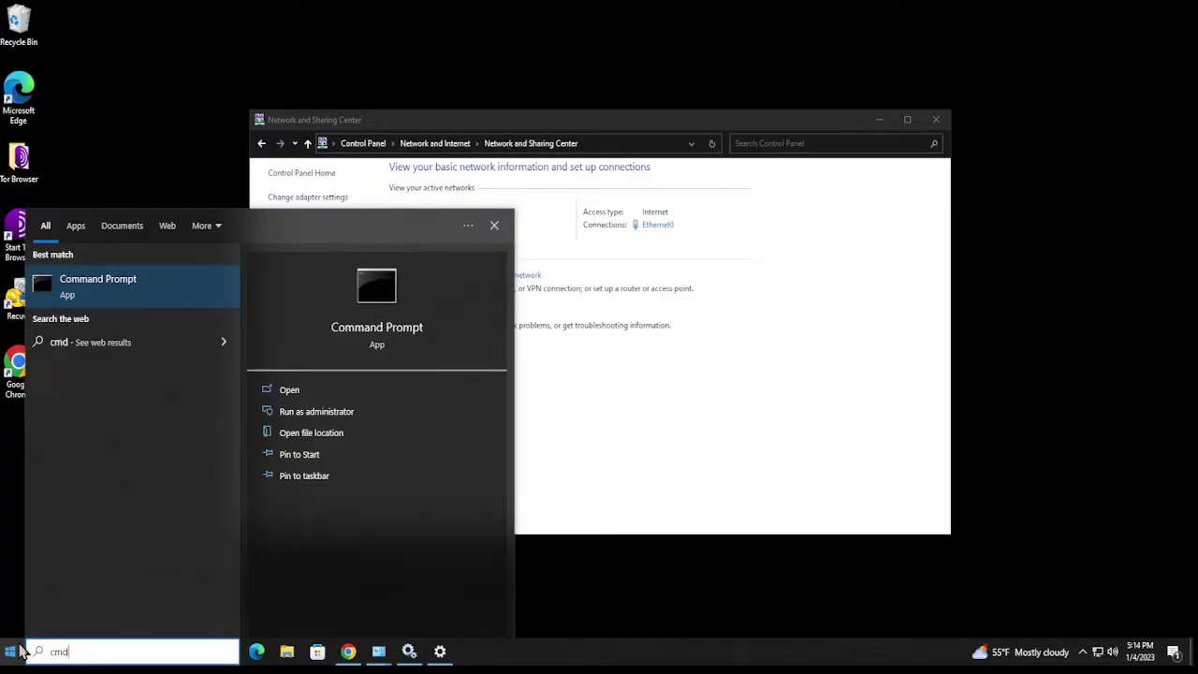
pyautogui.click(131, 296)
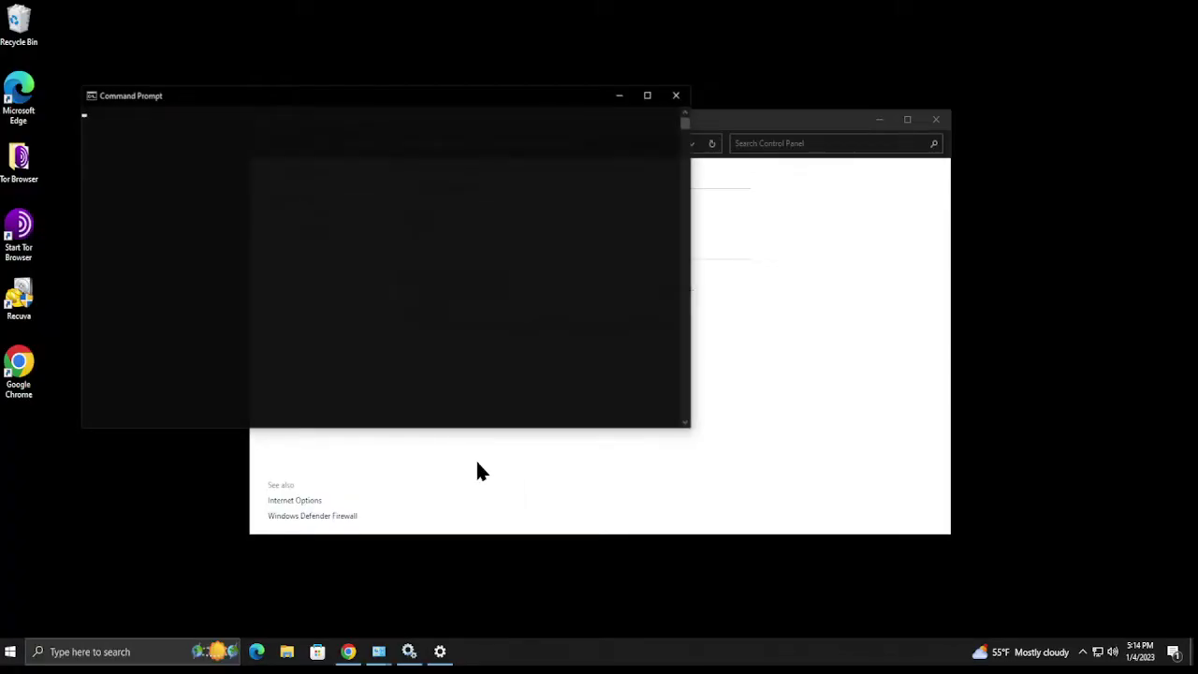
pyautogui.click(288, 253)
pyautogui.write('ipconfig')
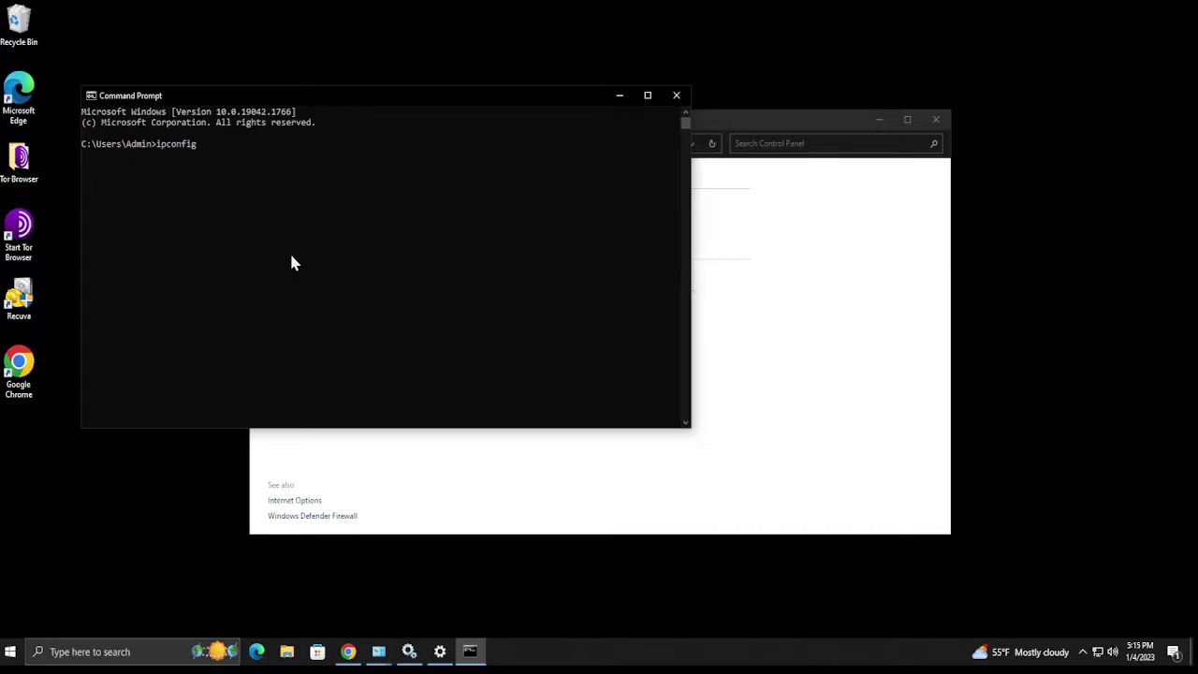
pyautogui.write(' /all')
pyautogui.press('Return')
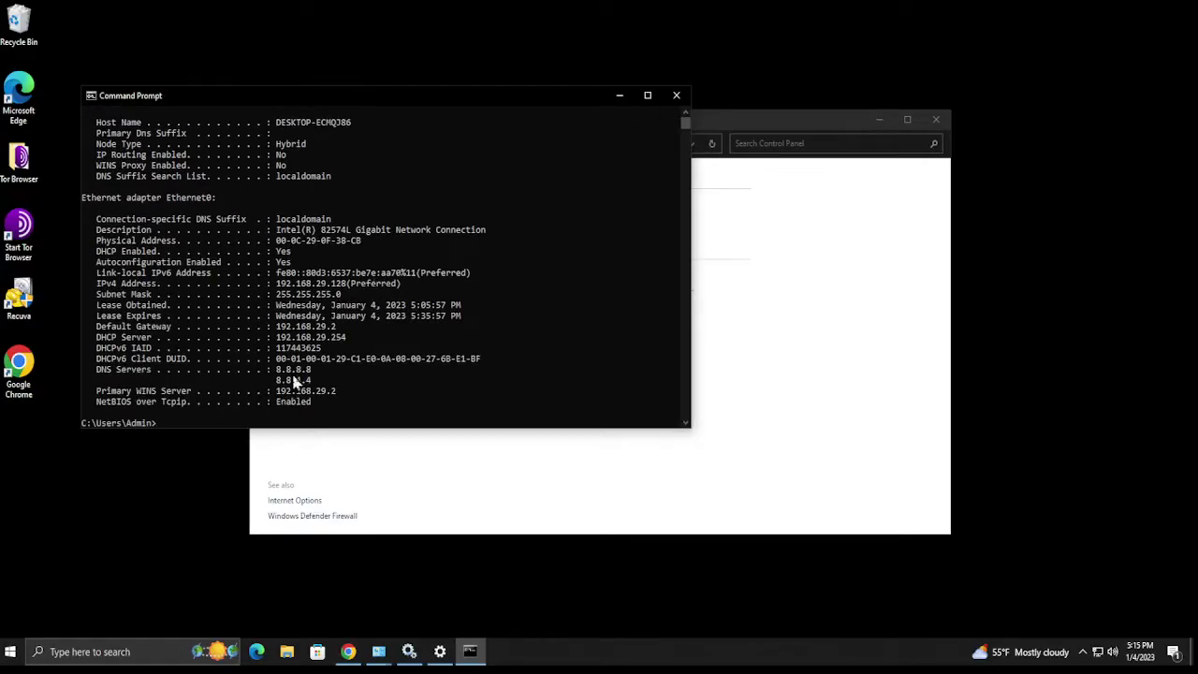
# Disable Internet Protocol Version 4 (TCP/IPv4) in the Ethernet0 connection's properties and apply the change
pyautogui.click(565, 496)
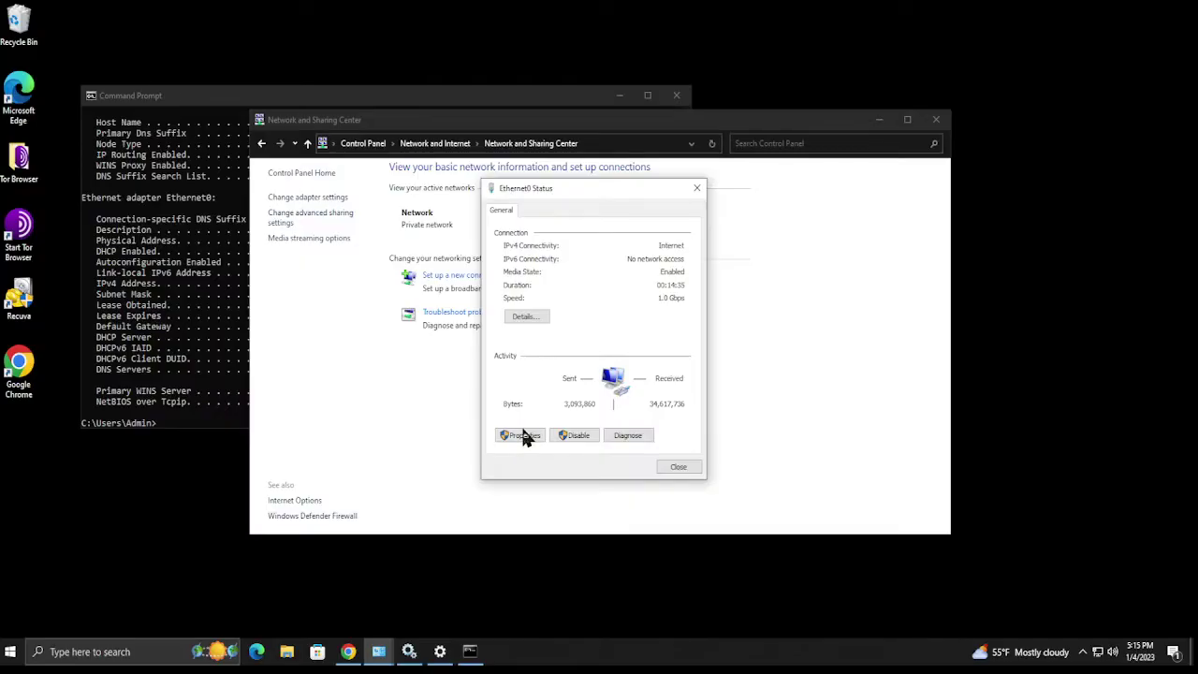
pyautogui.click(520, 435)
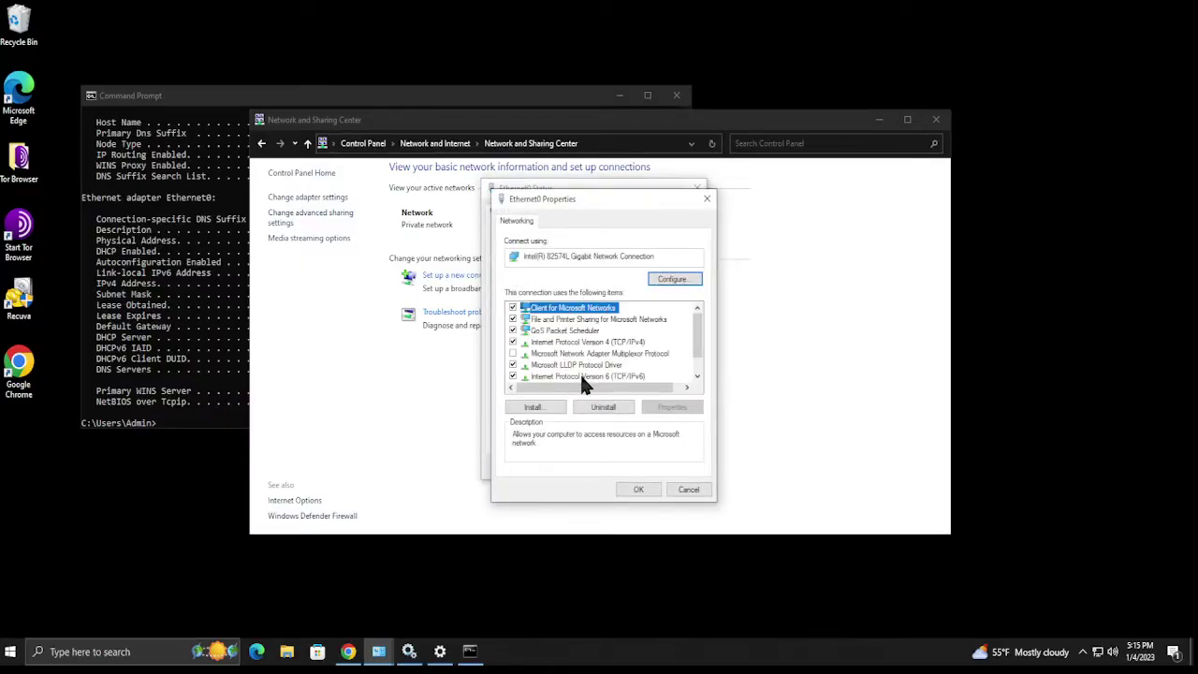
pyautogui.click(513, 342)
pyautogui.click(638, 489)
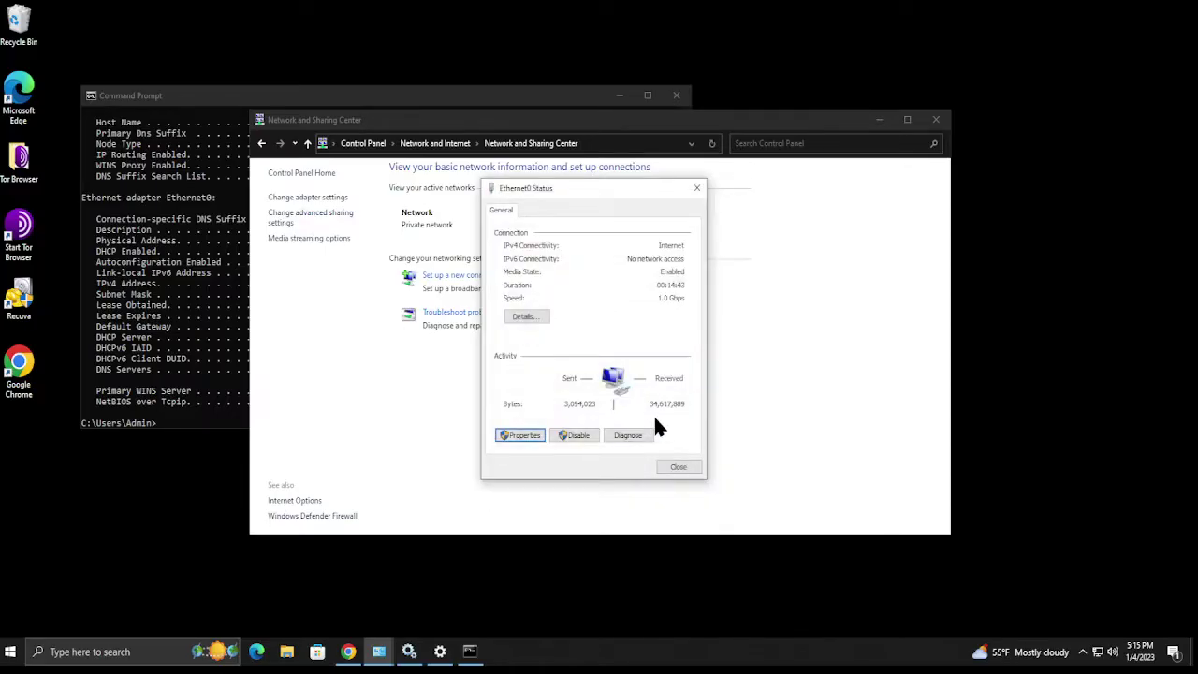
# Rerun ipconfig /all in Command Prompt to check the adapter and DNS details without IPv4
pyautogui.click(173, 357)
pyautogui.press('Up')
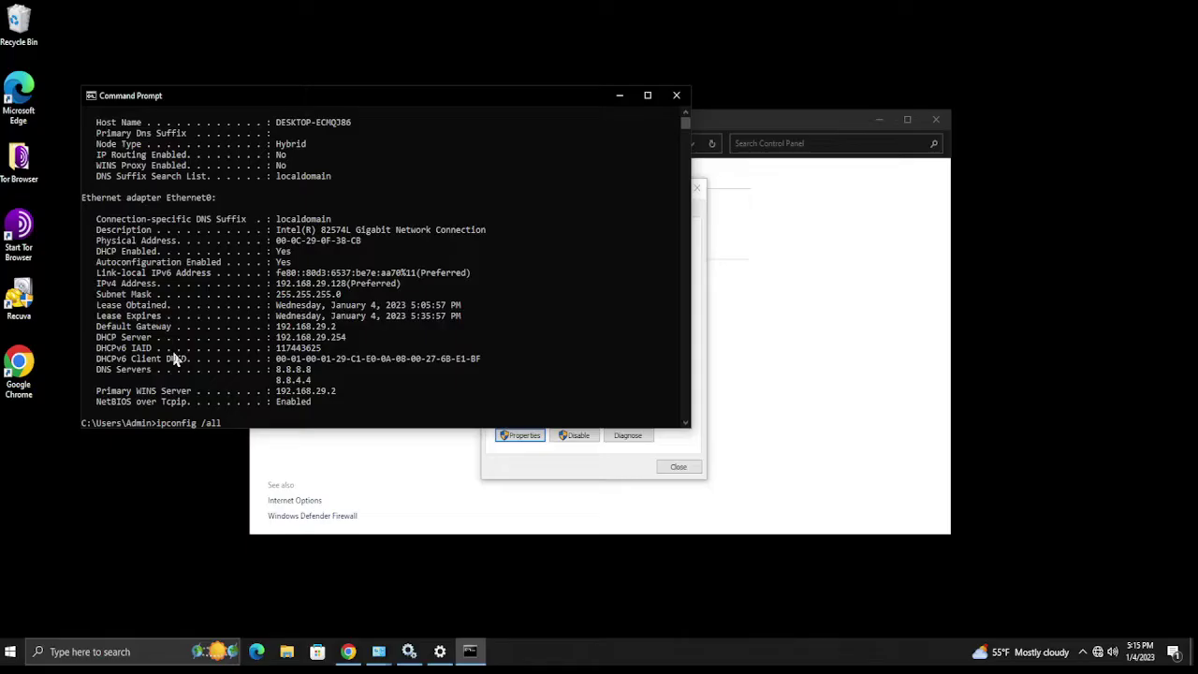
pyautogui.press('Return')
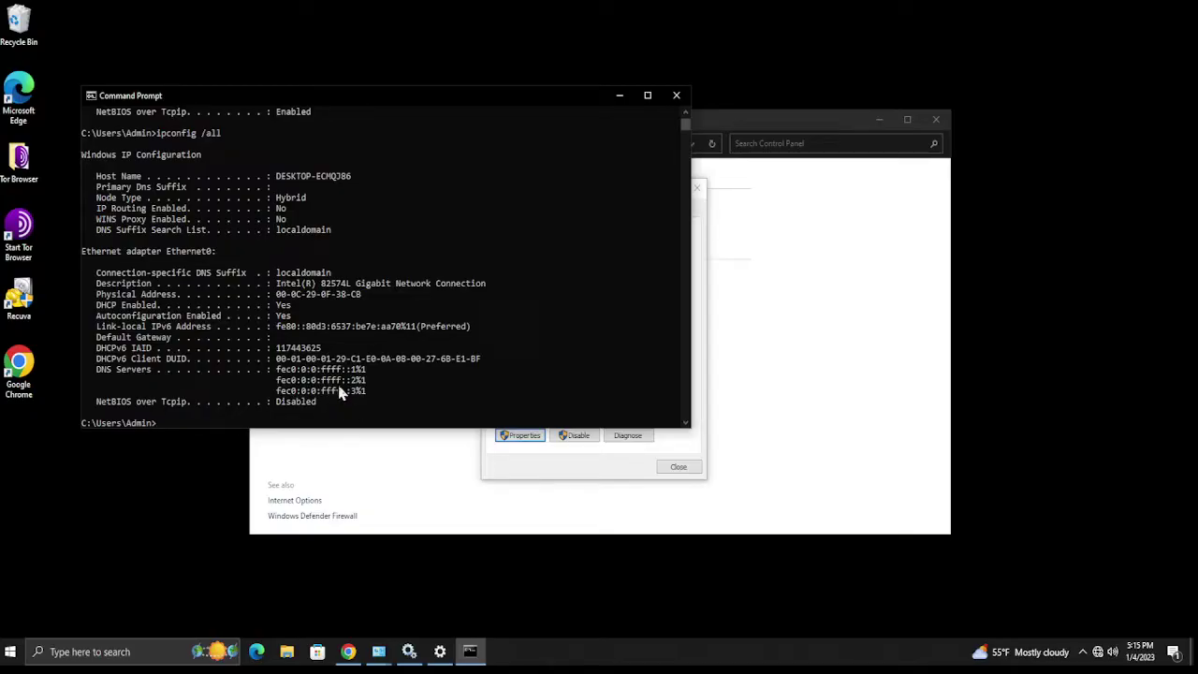
# Close the old Network and Sharing Center window and reopen Network and Sharing Center from a new Control Panel window
pyautogui.click(9, 652)
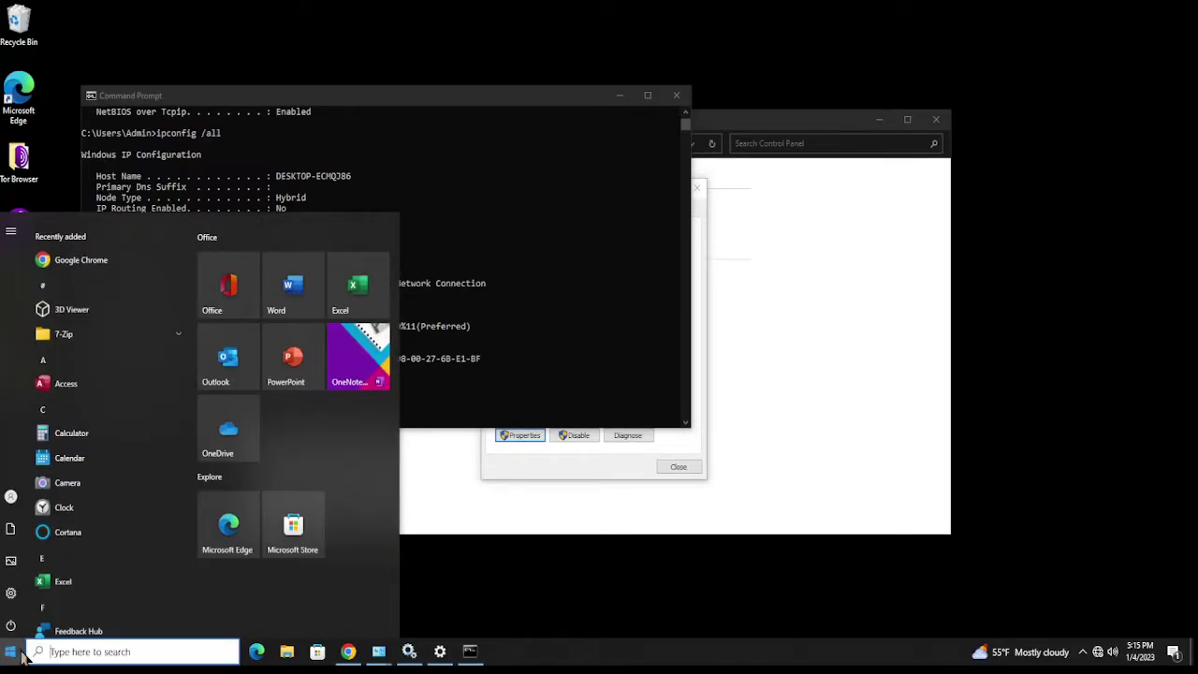
pyautogui.write('control')
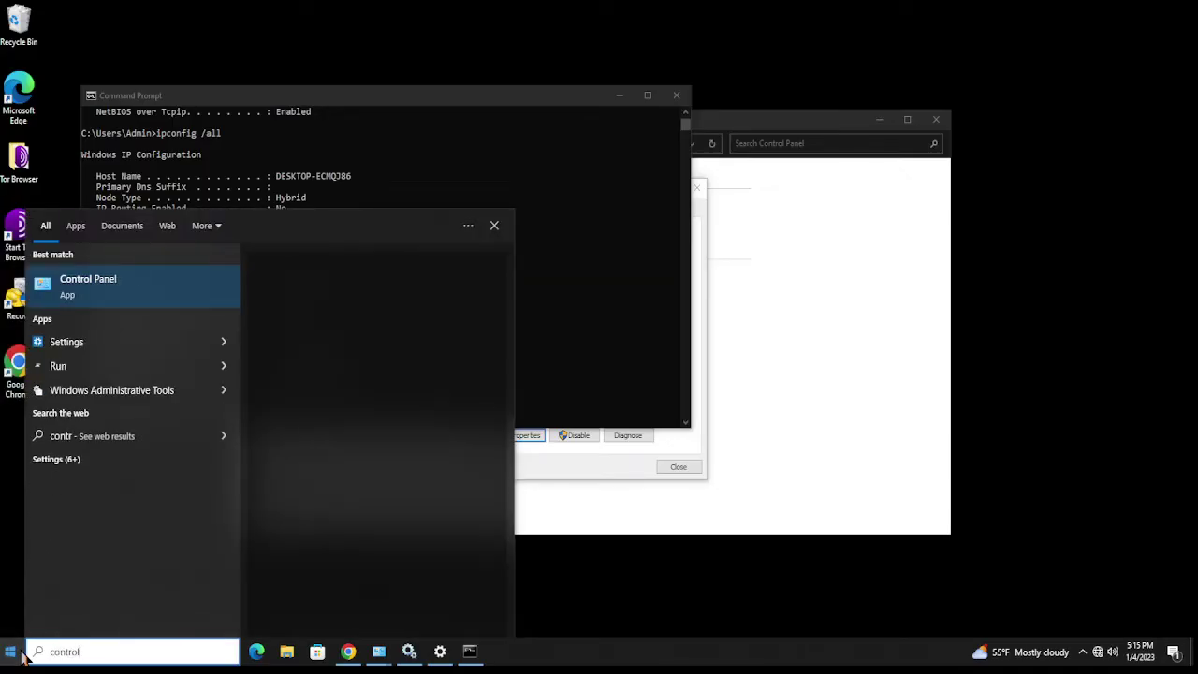
pyautogui.click(82, 296)
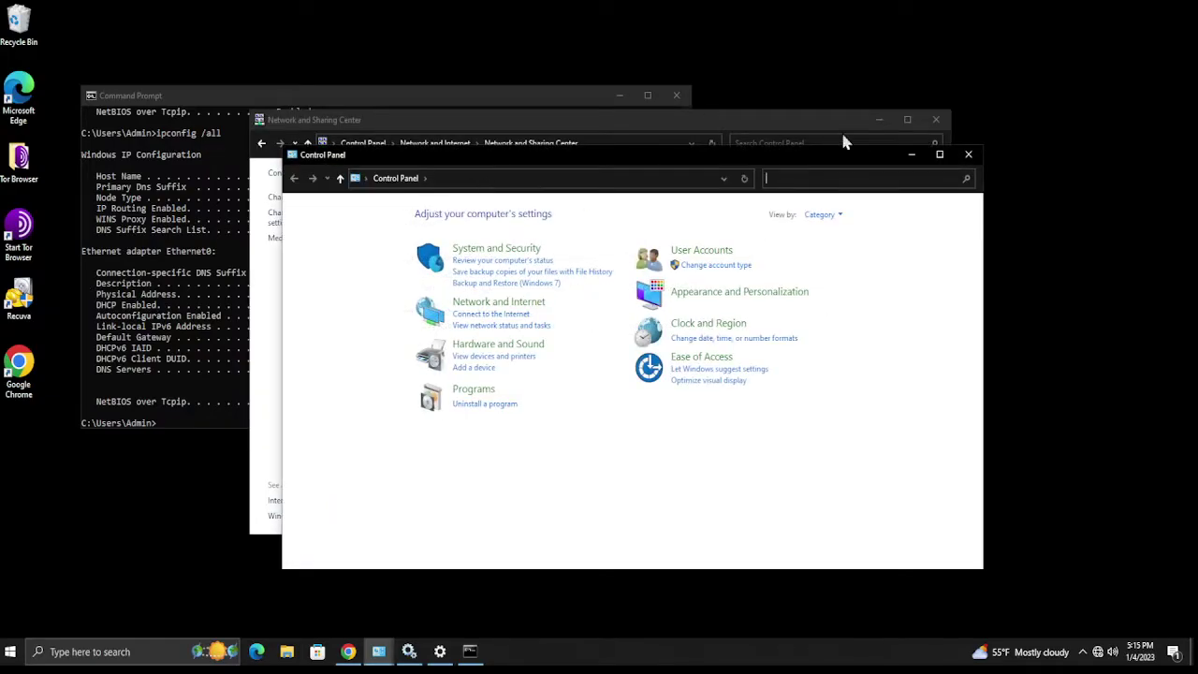
pyautogui.click(913, 135)
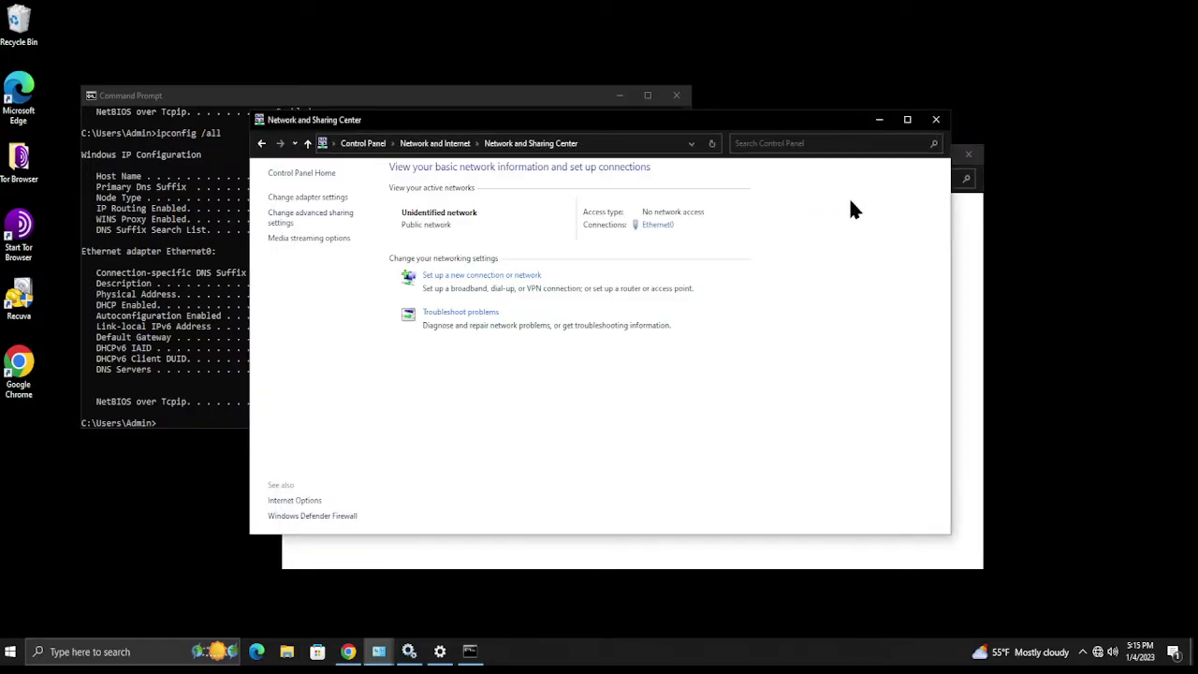
pyautogui.click(936, 119)
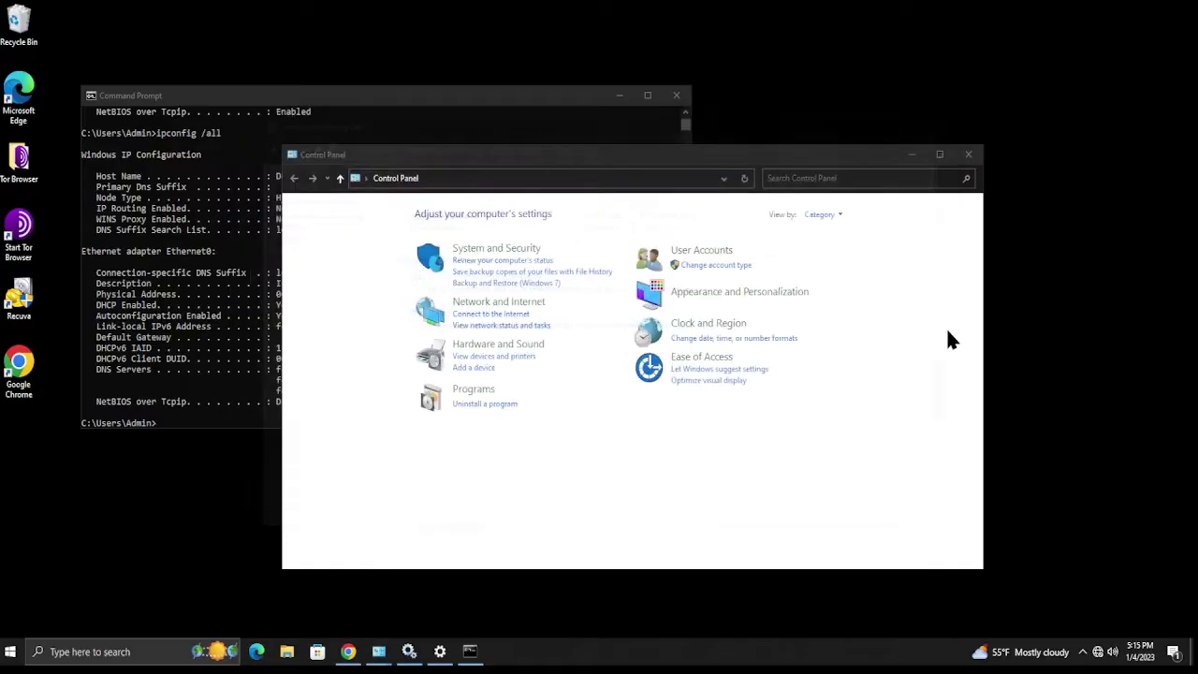
pyautogui.click(479, 311)
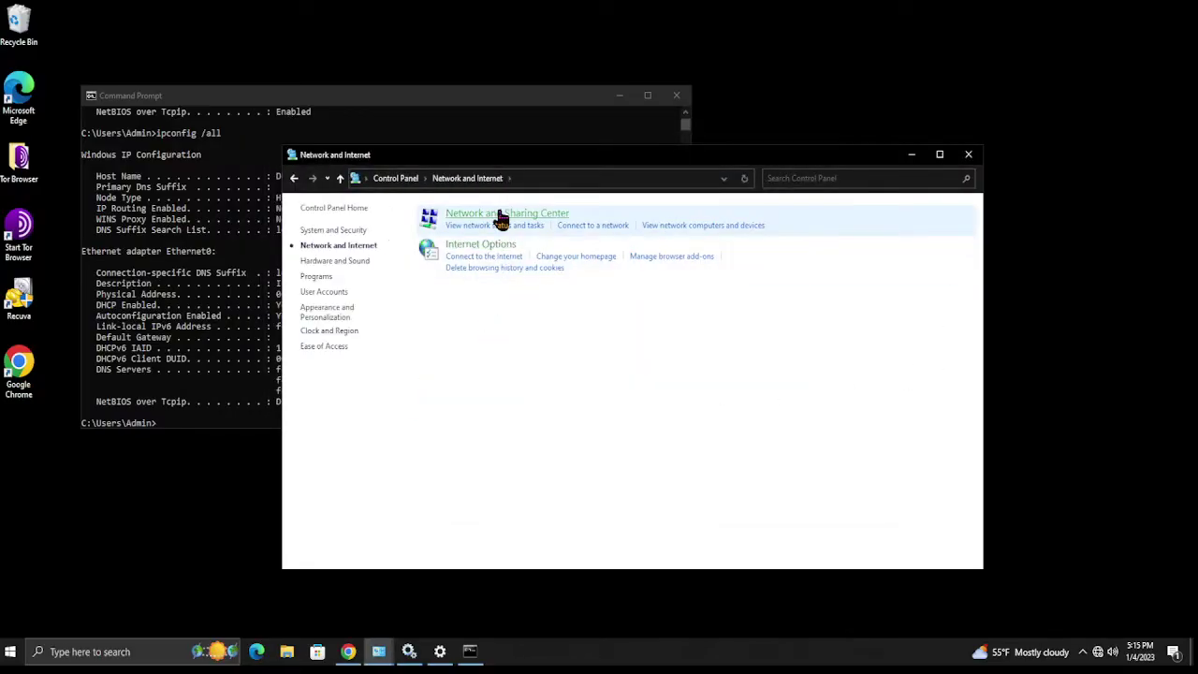
pyautogui.click(488, 227)
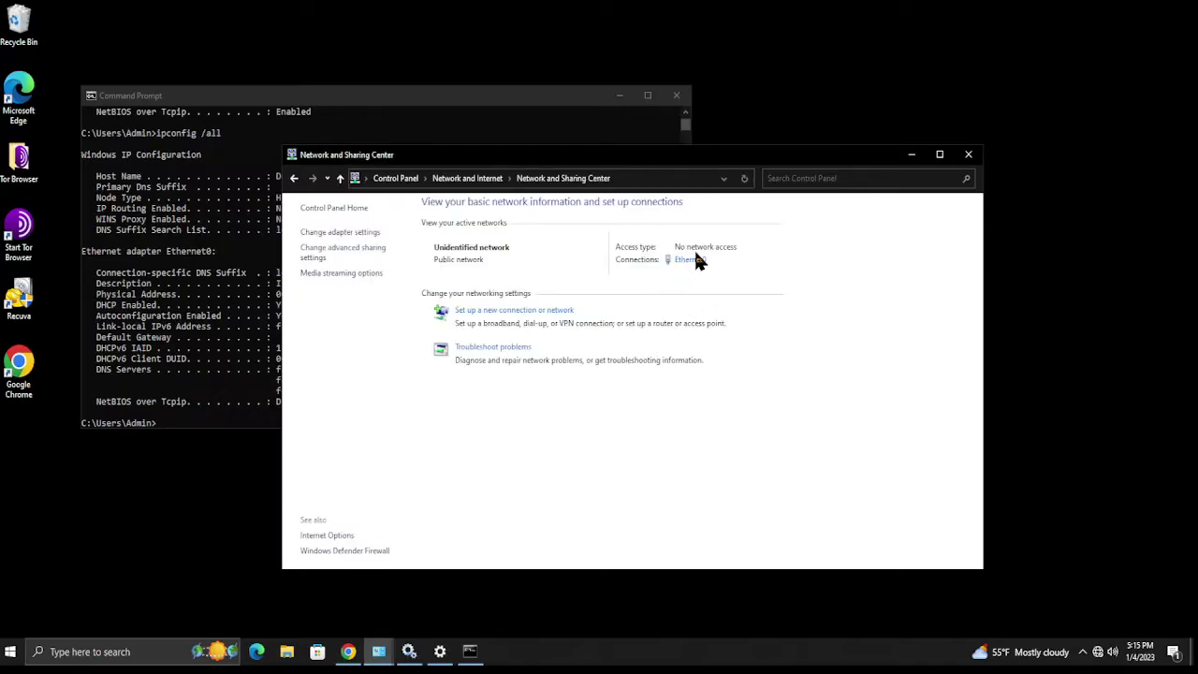
# Enable Internet Protocol Version 4 and disable Internet Protocol Version 6 for the Ethernet0 connection, apply the change and close its status window
pyautogui.click(690, 260)
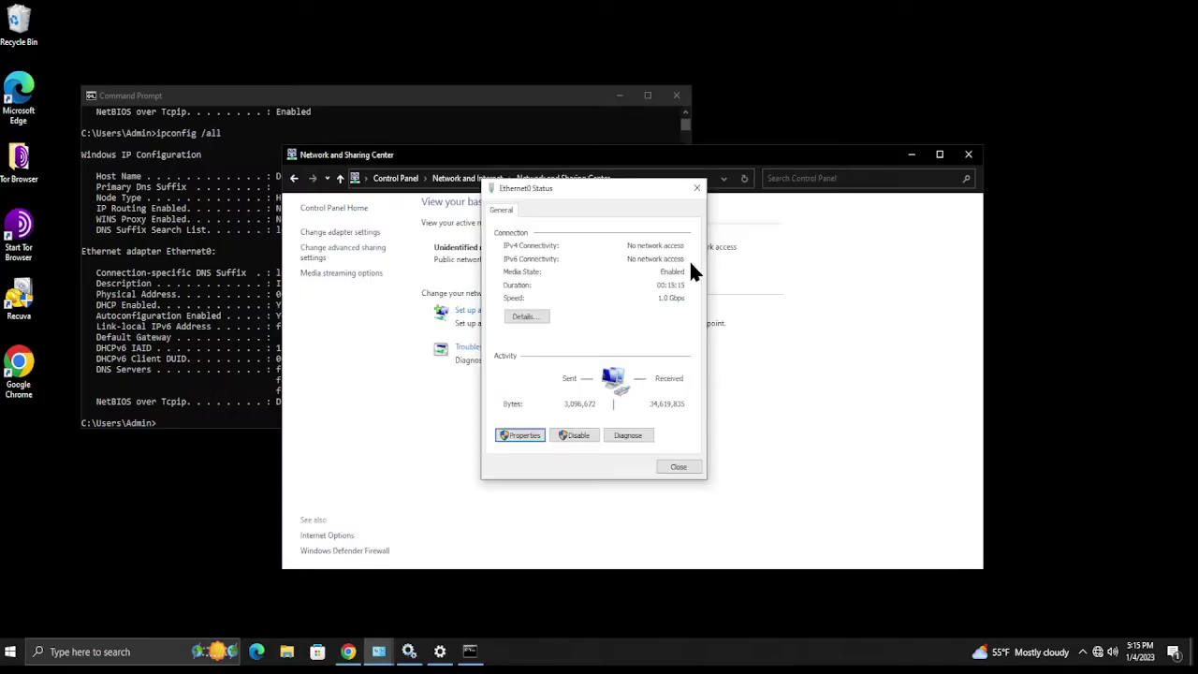
pyautogui.moveTo(569, 196); pyautogui.dragTo(589, 200)
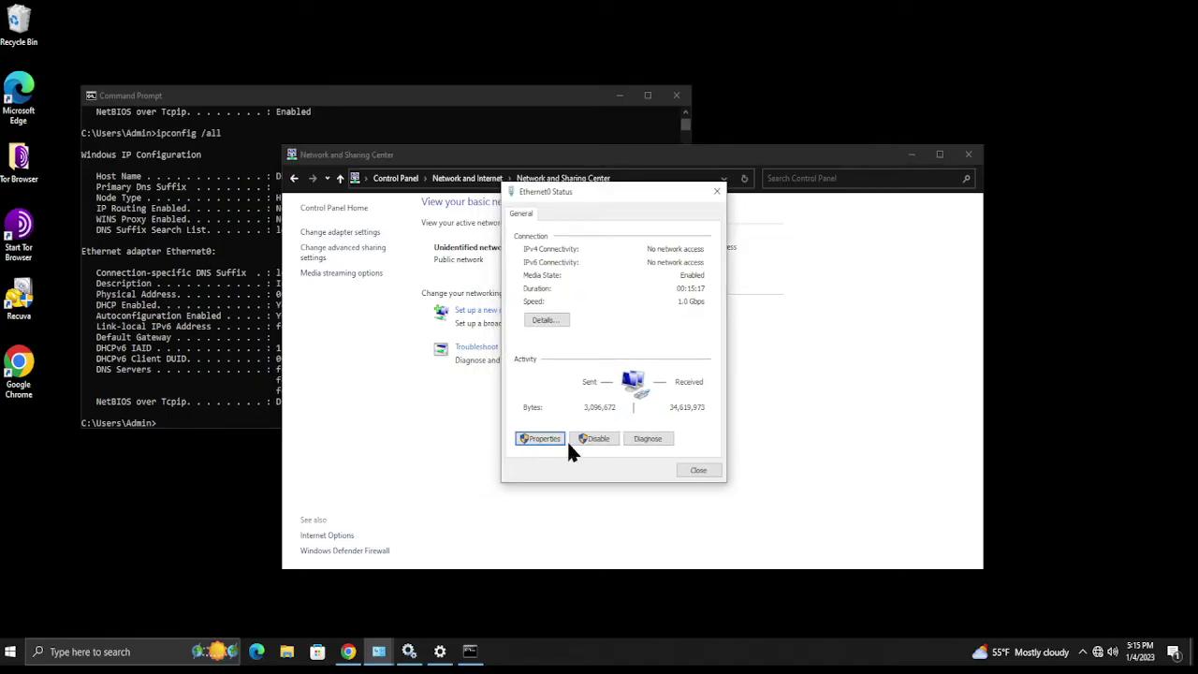
pyautogui.click(536, 440)
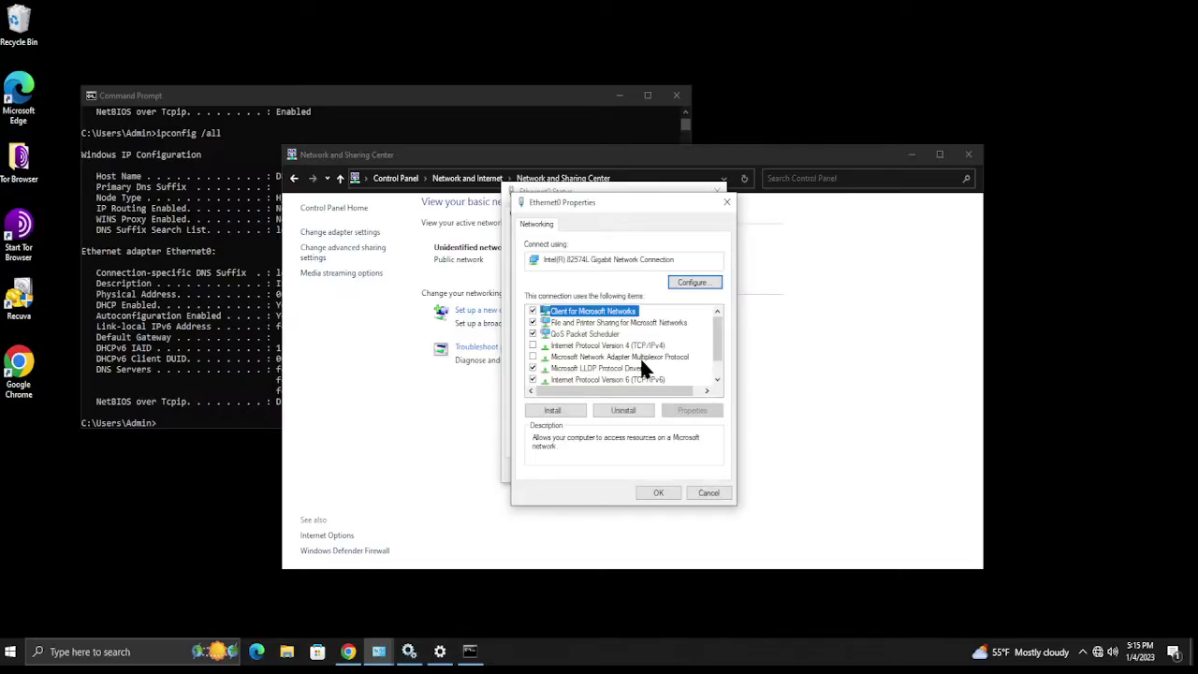
pyautogui.scroll(-1, 629, 371)
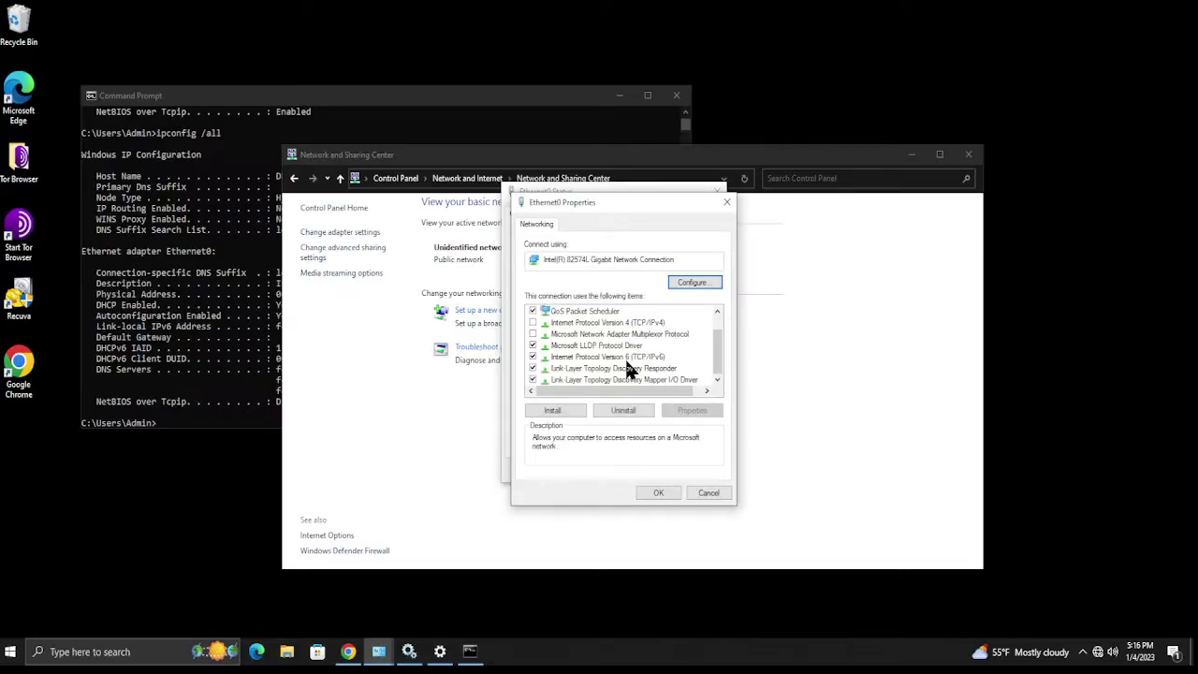
pyautogui.click(550, 323)
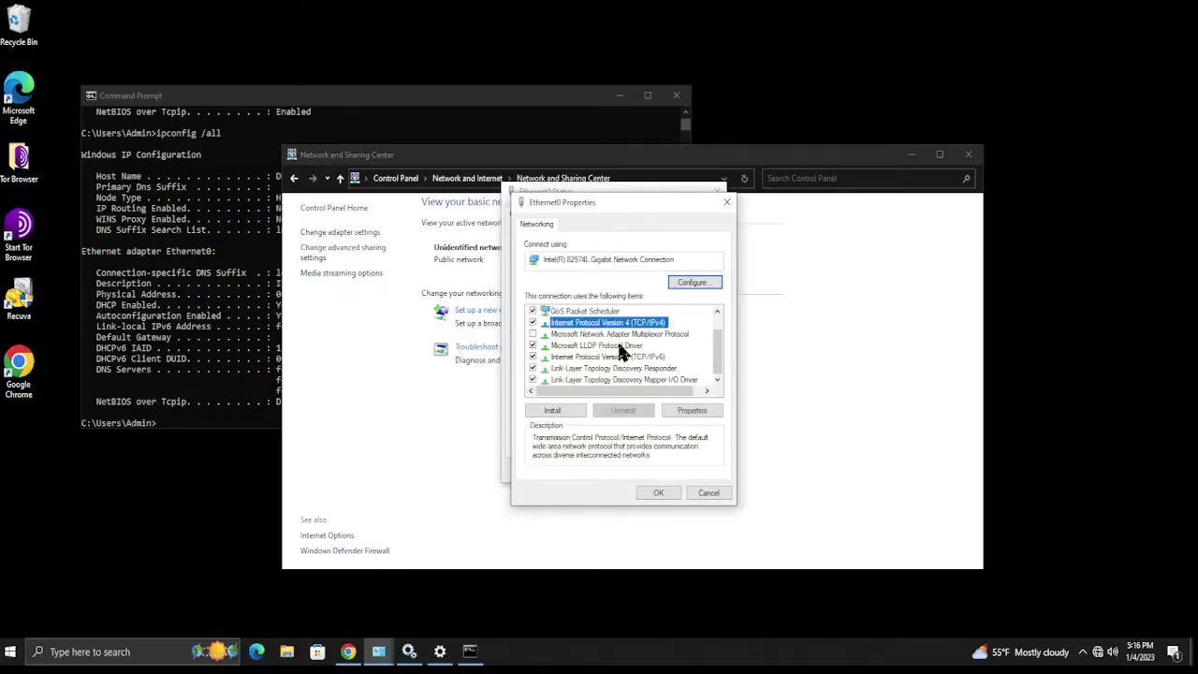
pyautogui.click(585, 358)
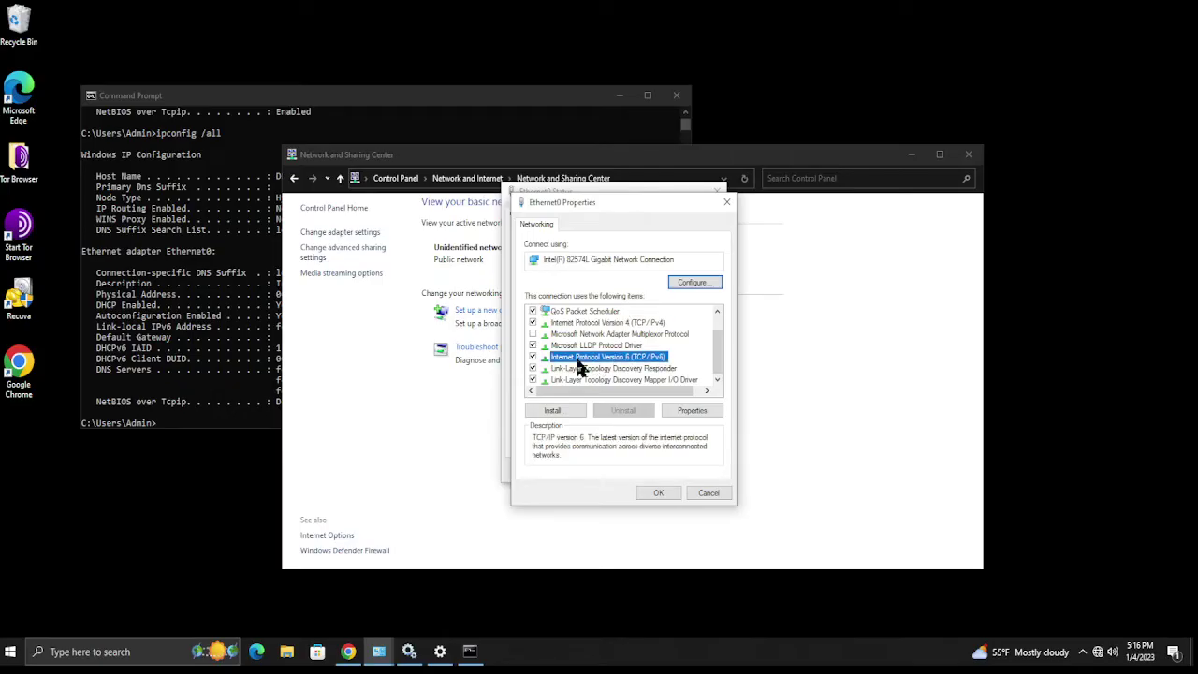
pyautogui.click(533, 357)
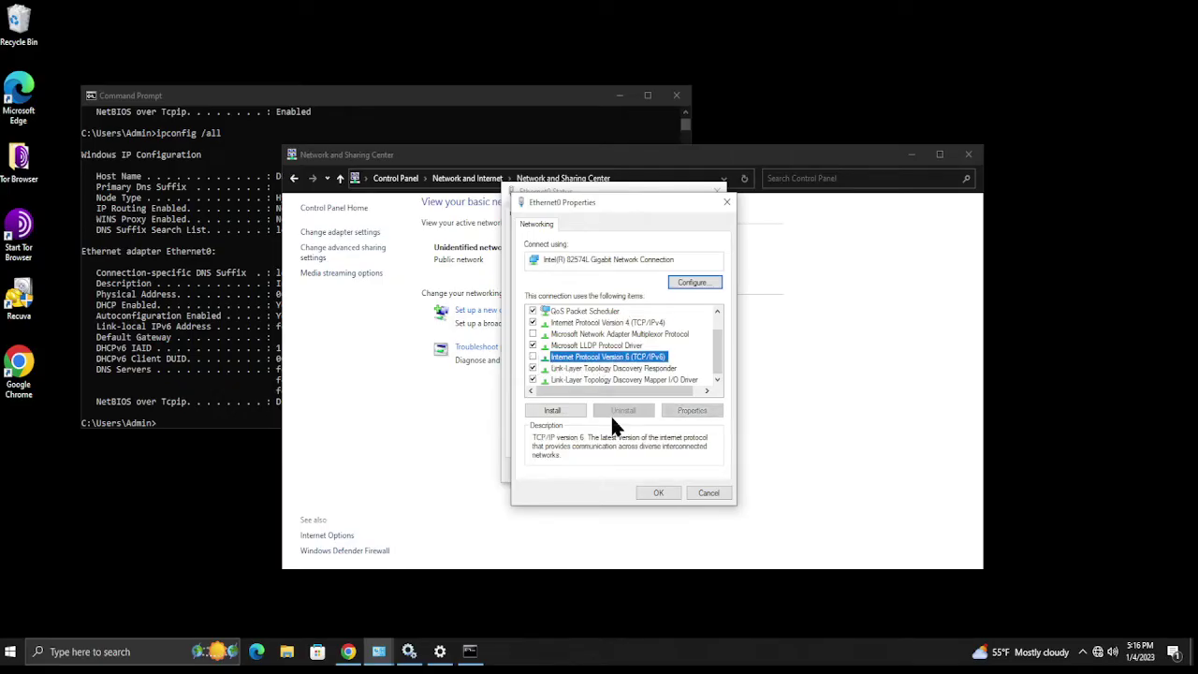
pyautogui.click(661, 493)
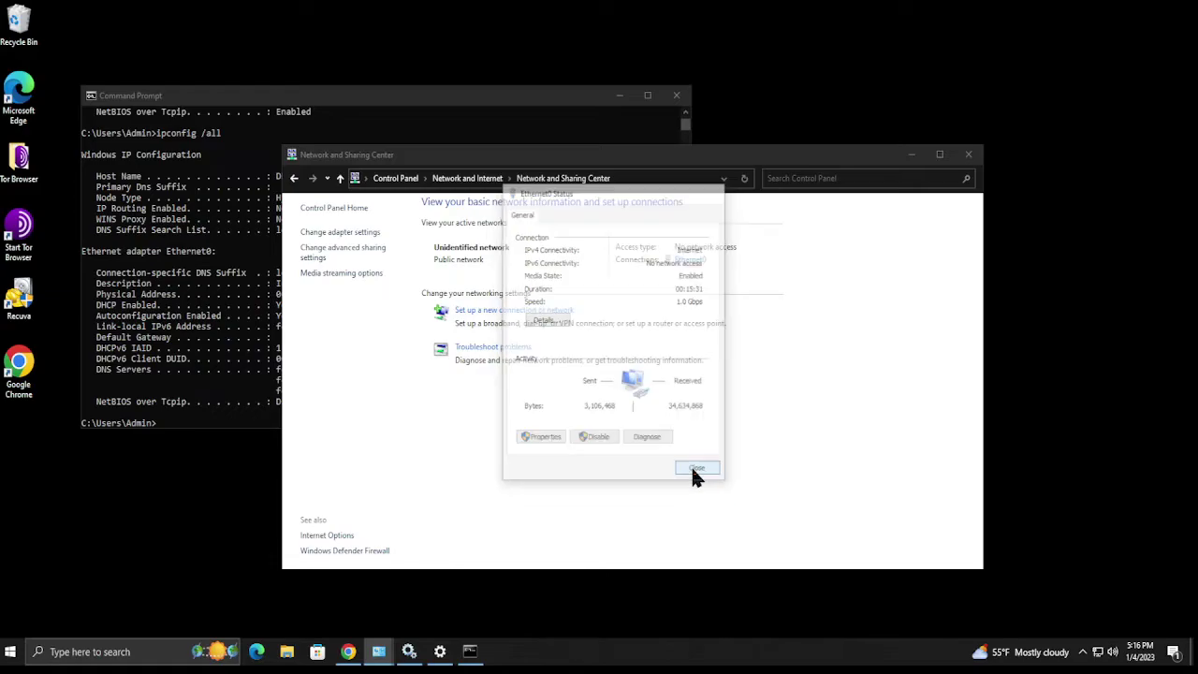
pyautogui.click(693, 471)
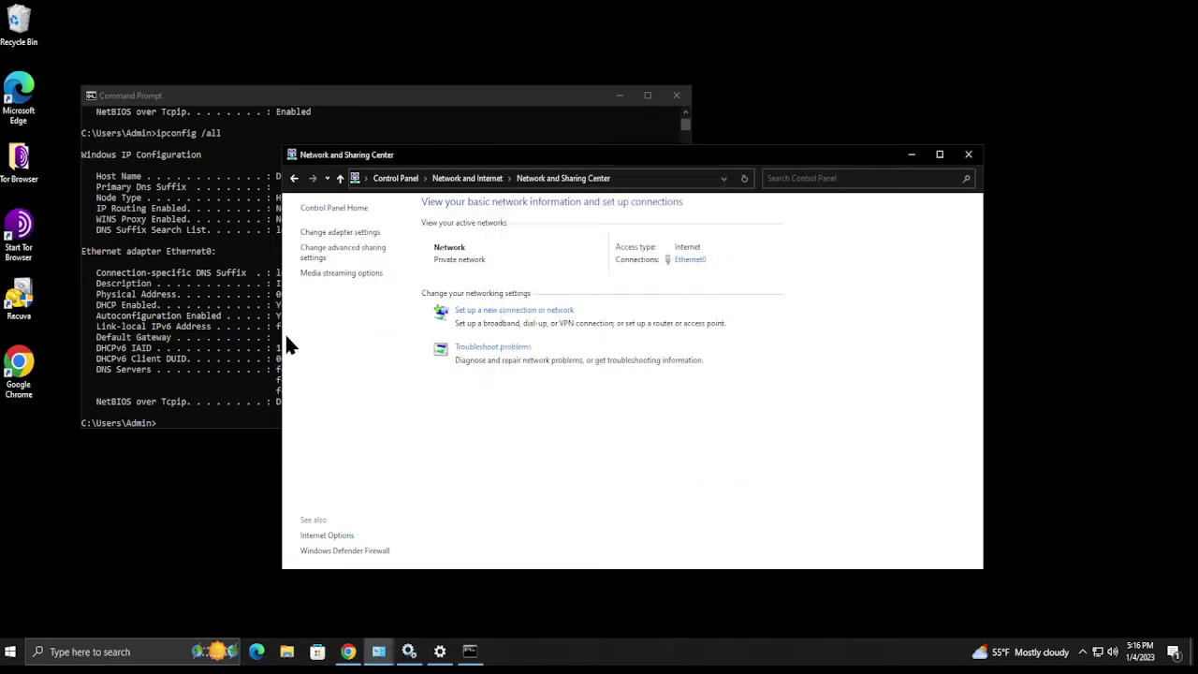
# Flush the DNS resolver cache in Command Prompt with ipconfig /flushdns
pyautogui.click(208, 403)
pyautogui.click(209, 402)
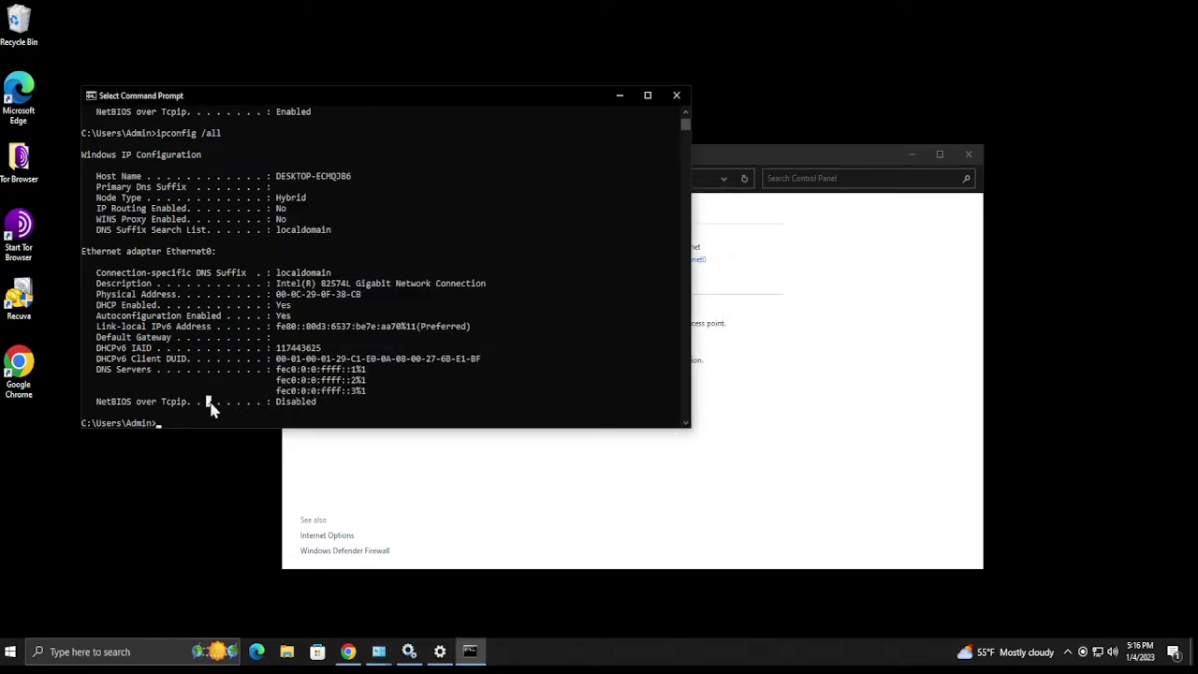
pyautogui.write('ipconfig')
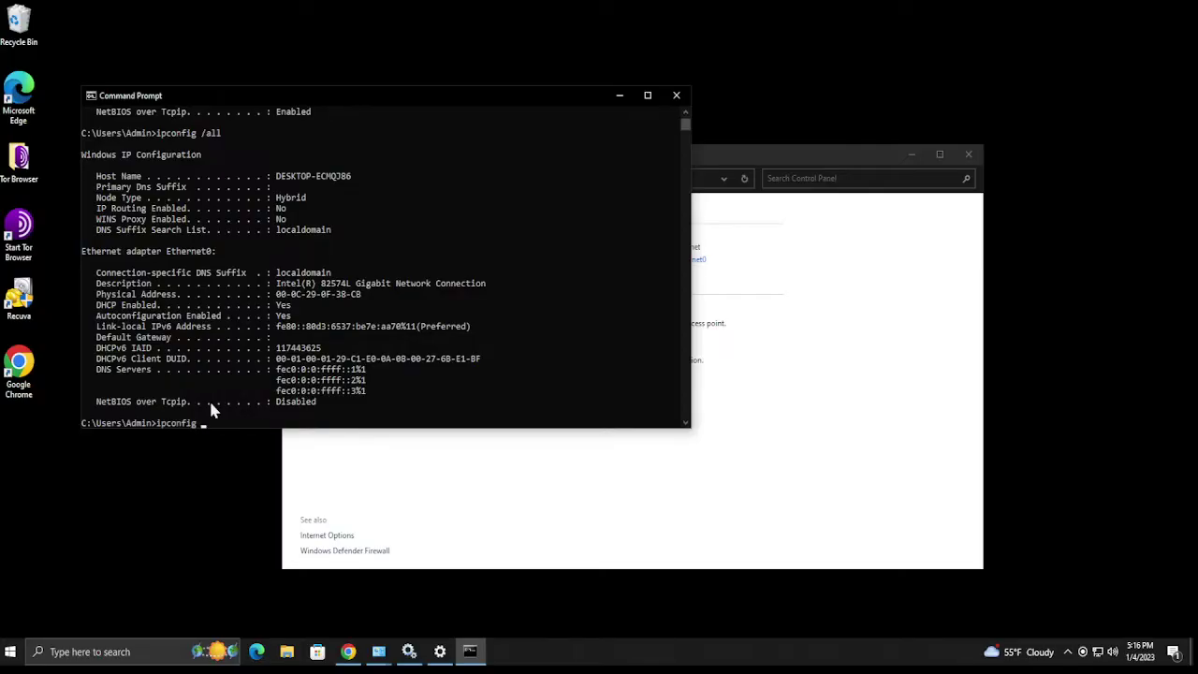
pyautogui.write(' /flushdns')
pyautogui.press('Return')
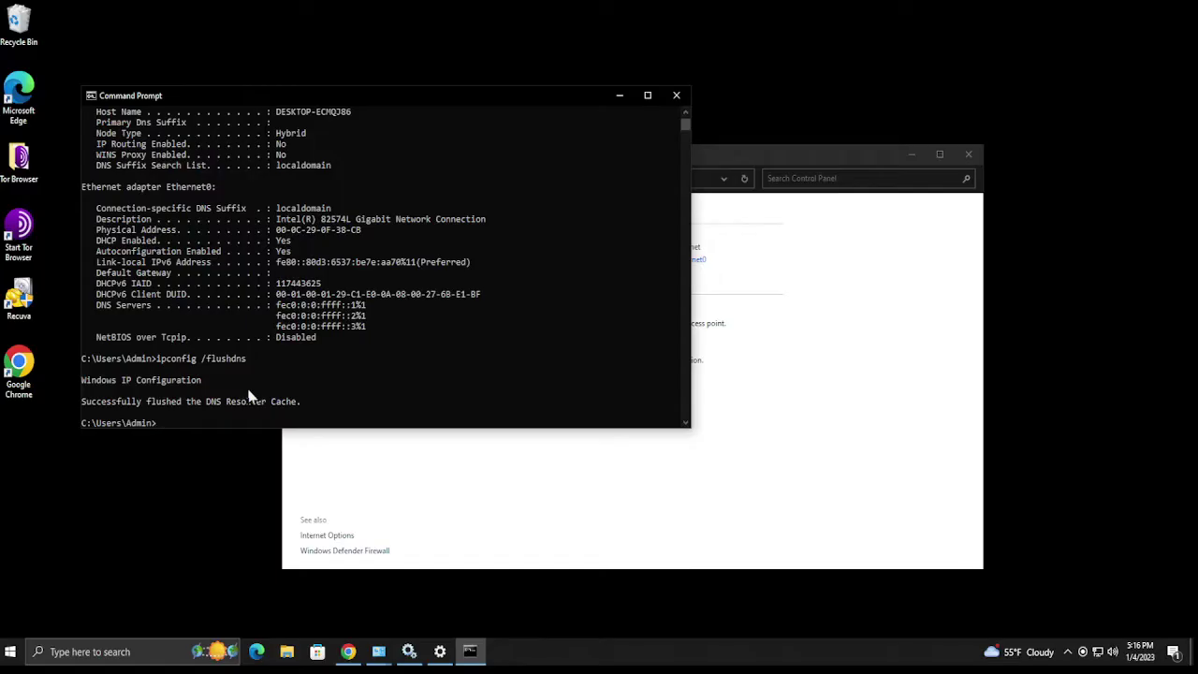
# Run ipconfig /all again, highlight the DNS server addresses, and return to the Network and Sharing Center window
pyautogui.press('Up')
pyautogui.press('Up')
pyautogui.press('Return')
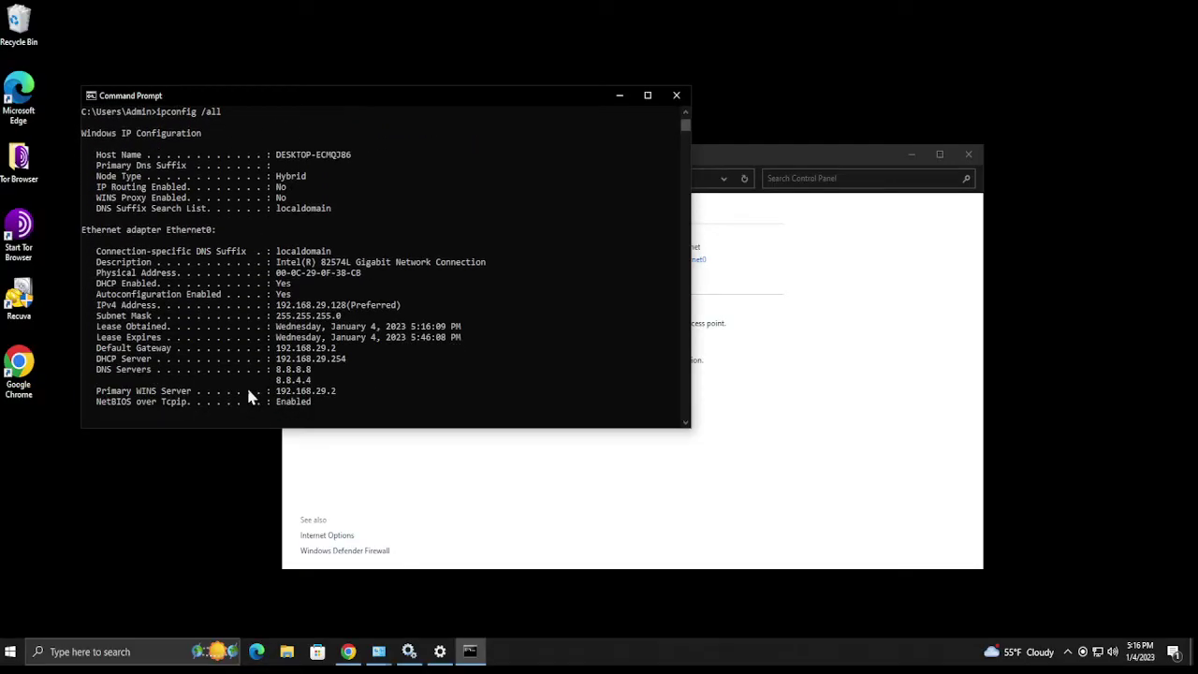
pyautogui.moveTo(275, 376); pyautogui.dragTo(316, 386)
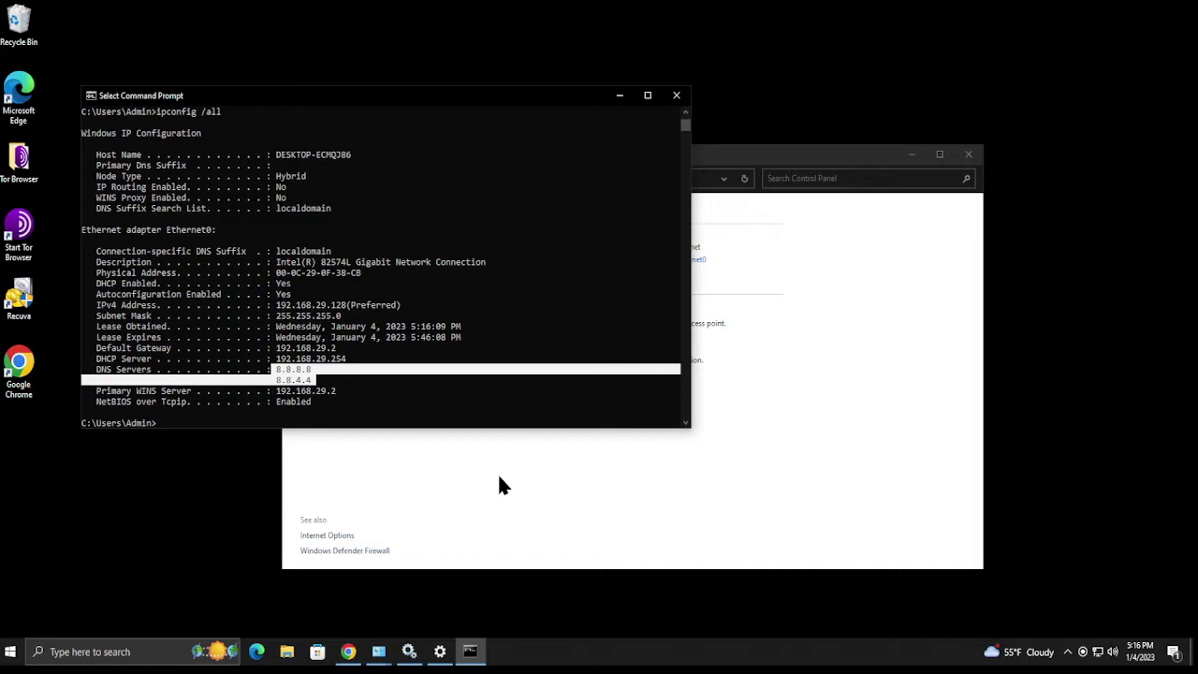
pyautogui.click(566, 500)
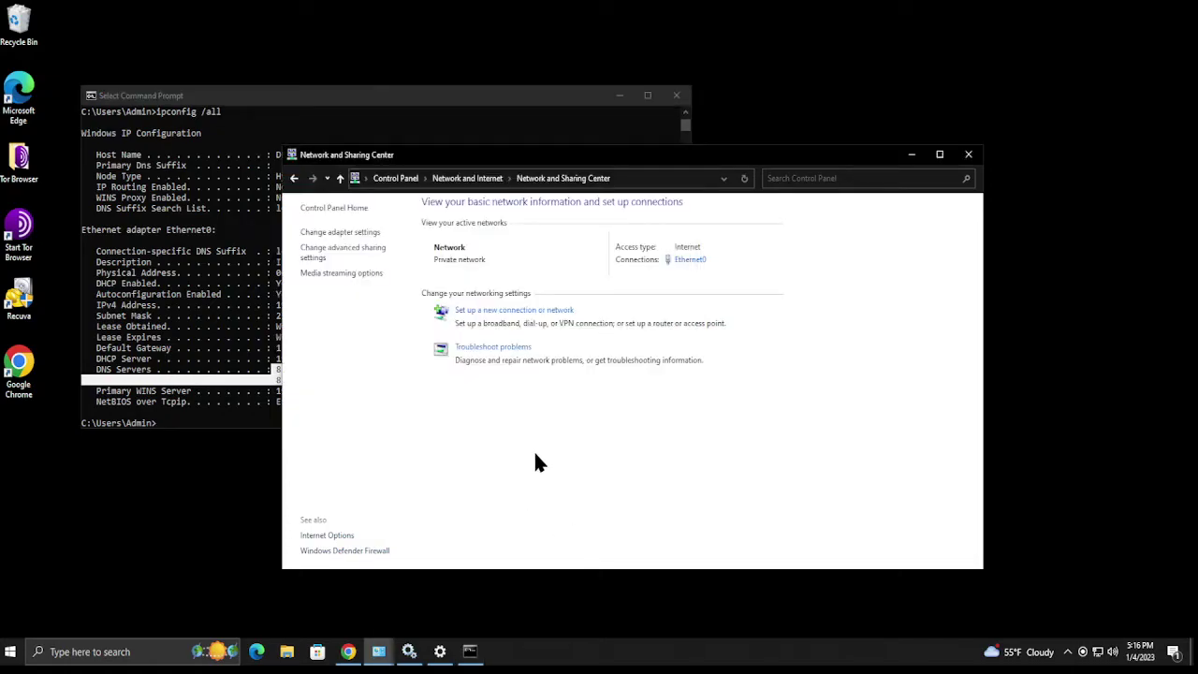
# Check the status of the Player Location Check service in an enlarged Services window, and minimize that window
pyautogui.click(411, 651)
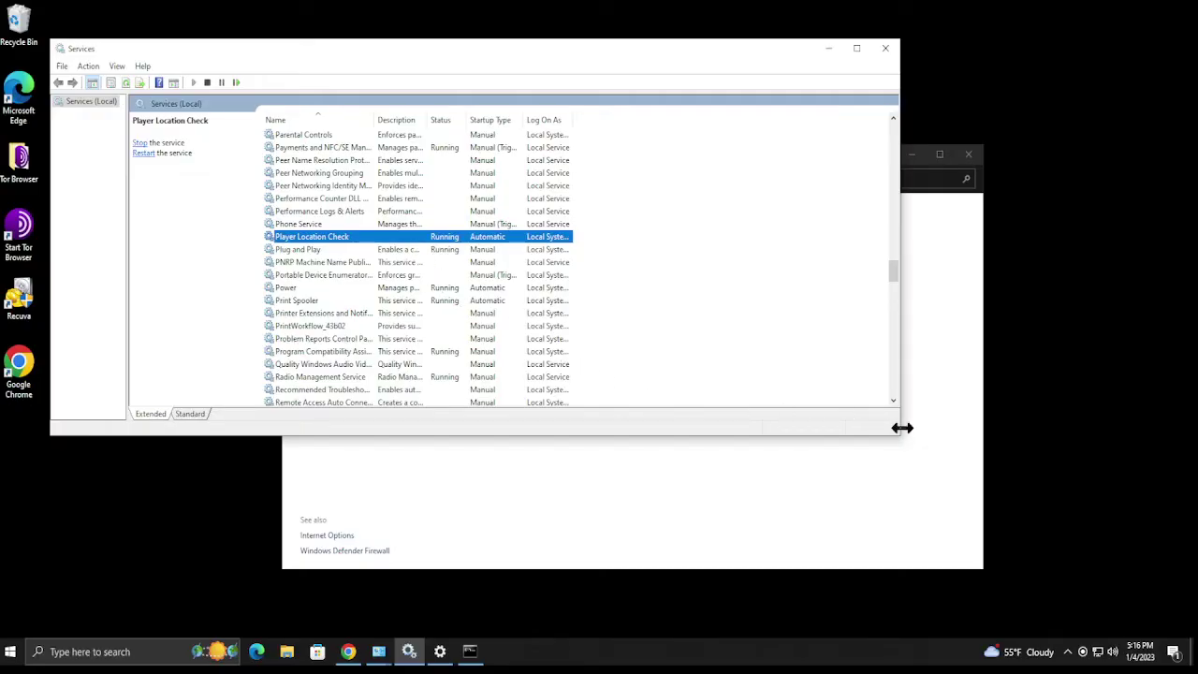
pyautogui.moveTo(897, 435); pyautogui.dragTo(923, 515)
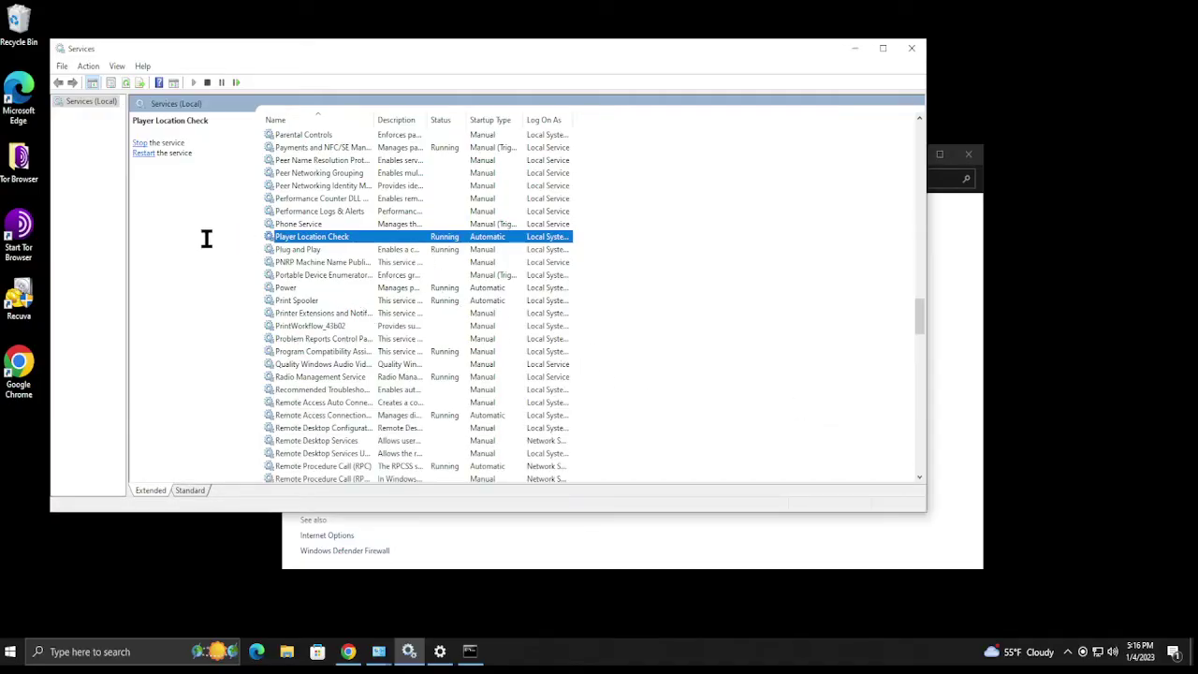
pyautogui.click(845, 49)
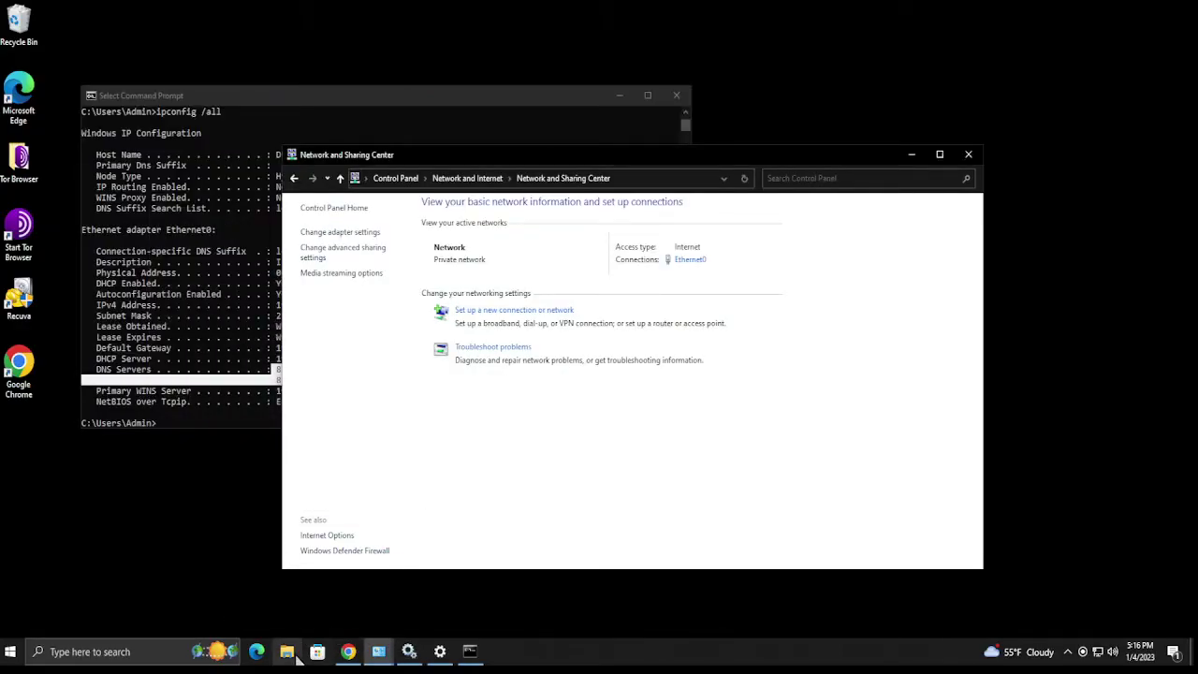
# Switch to File Explorer and open the Program Files (x86) folder on Local Disk (C:)
pyautogui.click(318, 655)
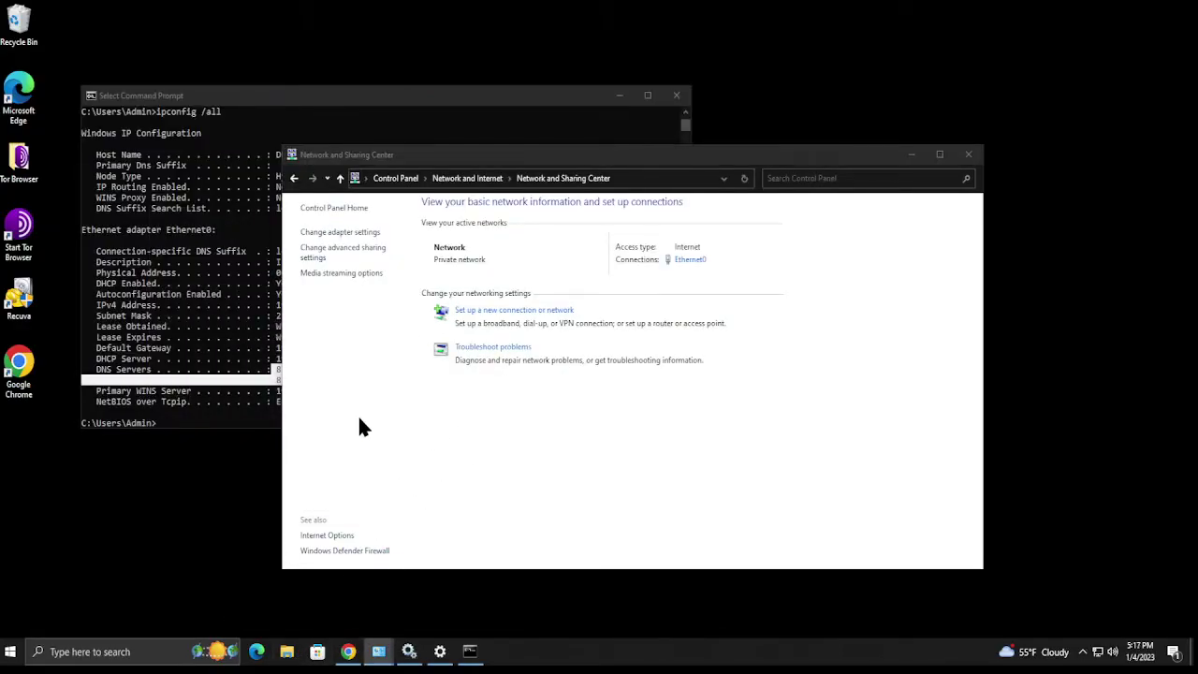
pyautogui.click(287, 652)
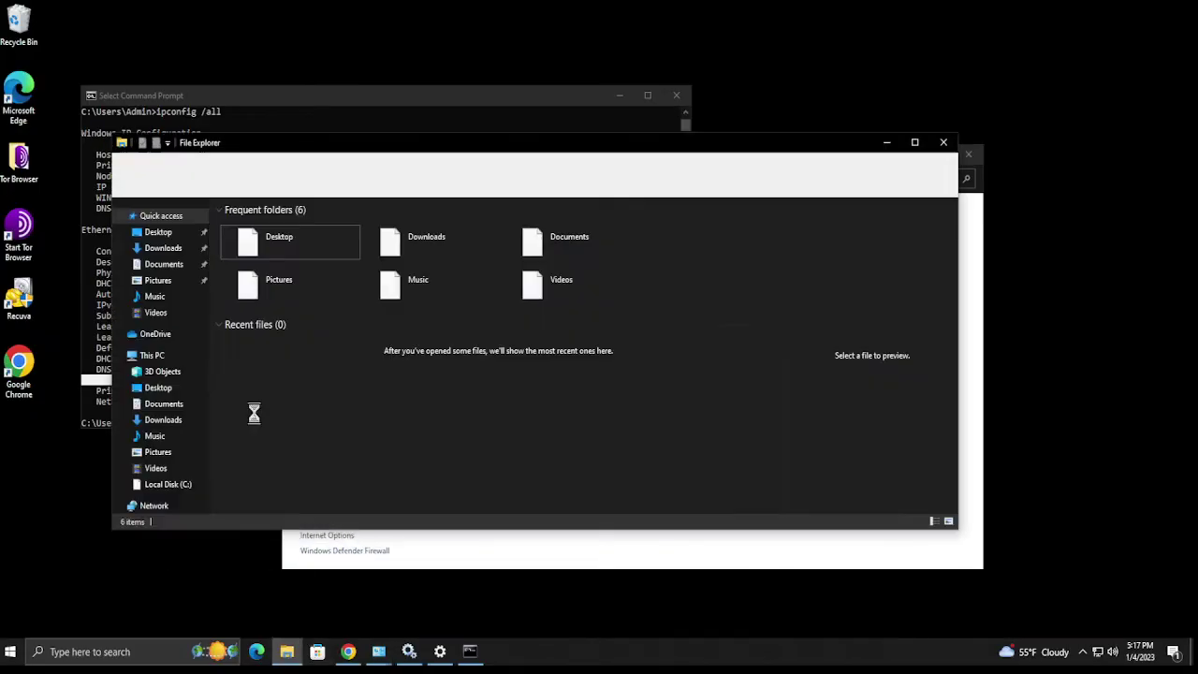
pyautogui.click(150, 355)
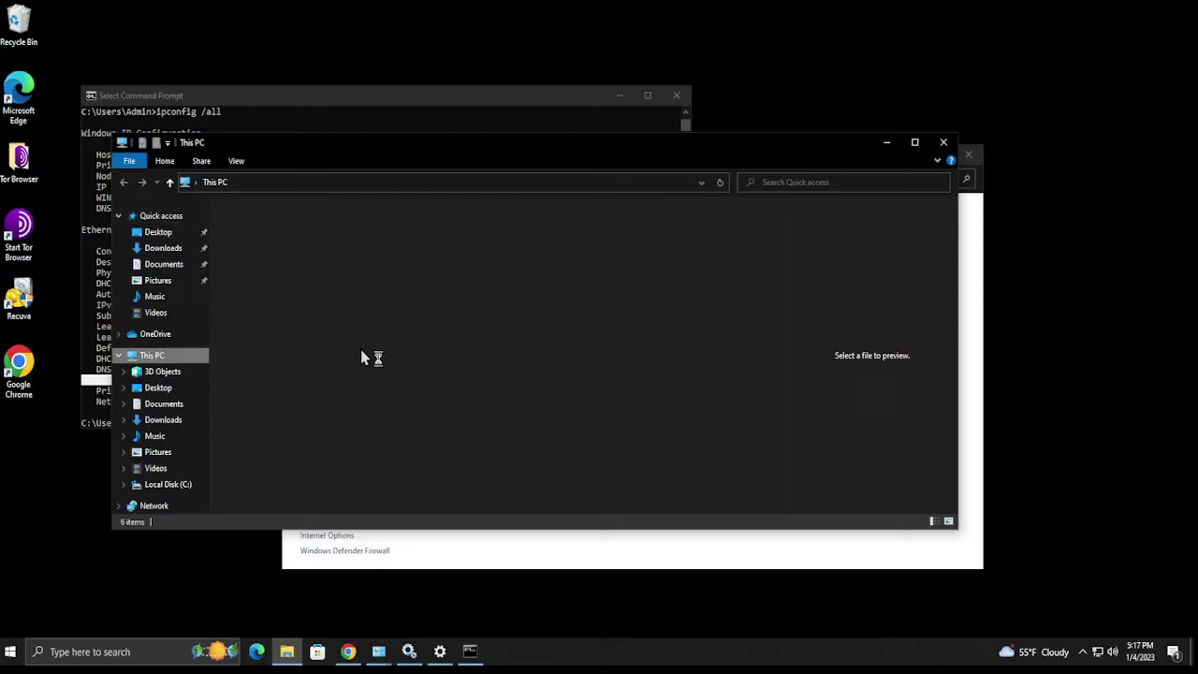
pyautogui.doubleClick(351, 374)
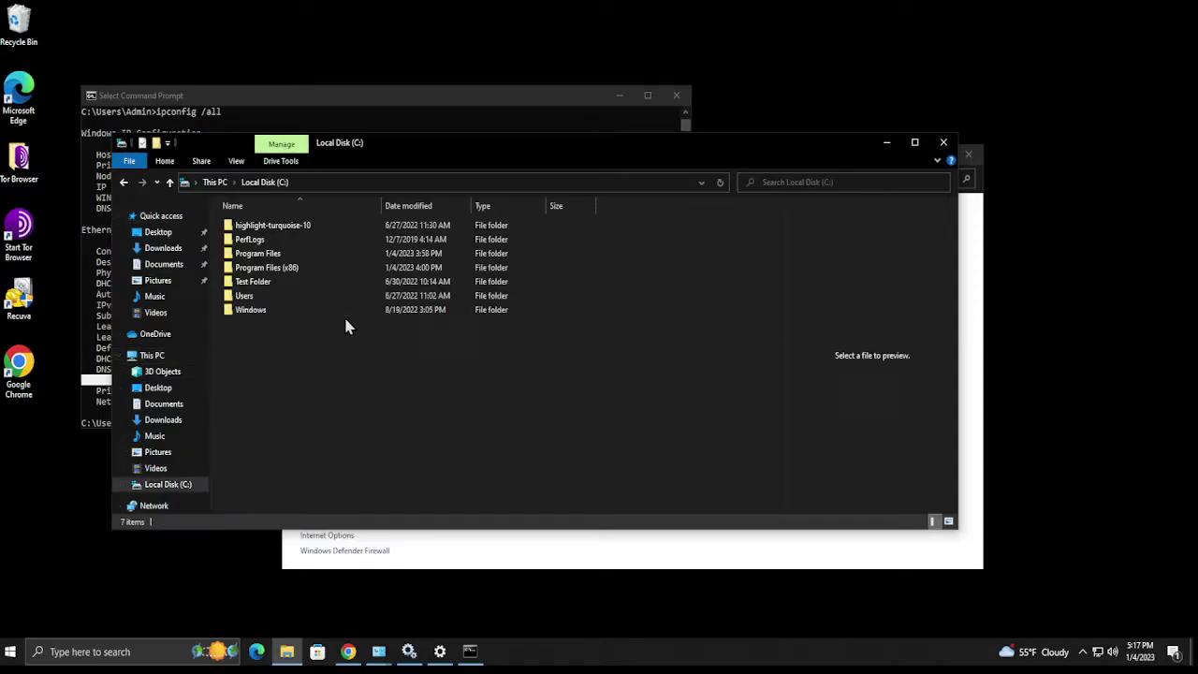
pyautogui.click(287, 269)
pyautogui.doubleClick(287, 272)
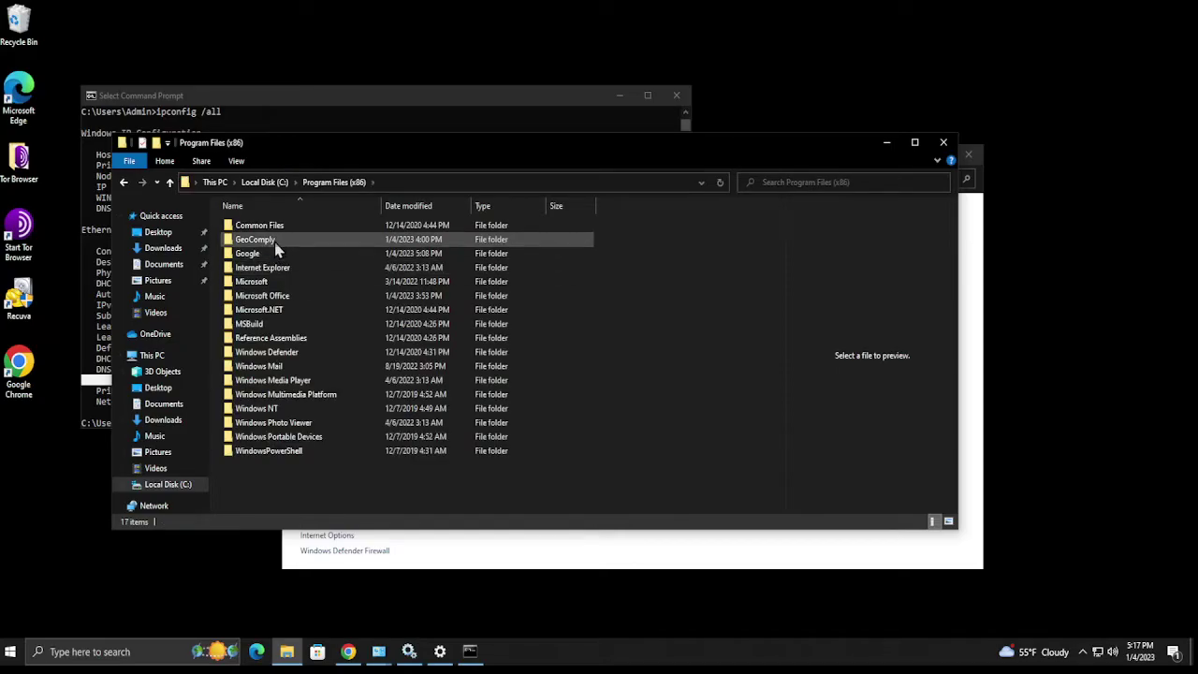
# Open the Application folder inside GeoComply\PlayerLocationCheck and select the service application file
pyautogui.doubleClick(275, 241)
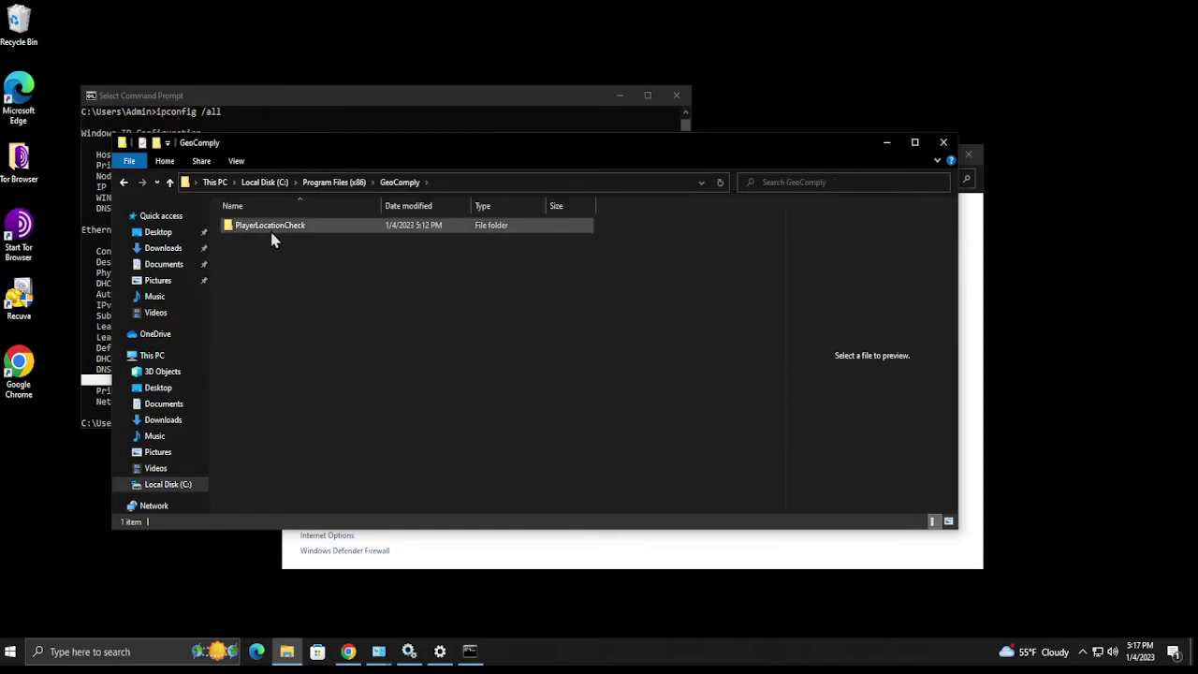
pyautogui.click(269, 230)
pyautogui.doubleClick(270, 230)
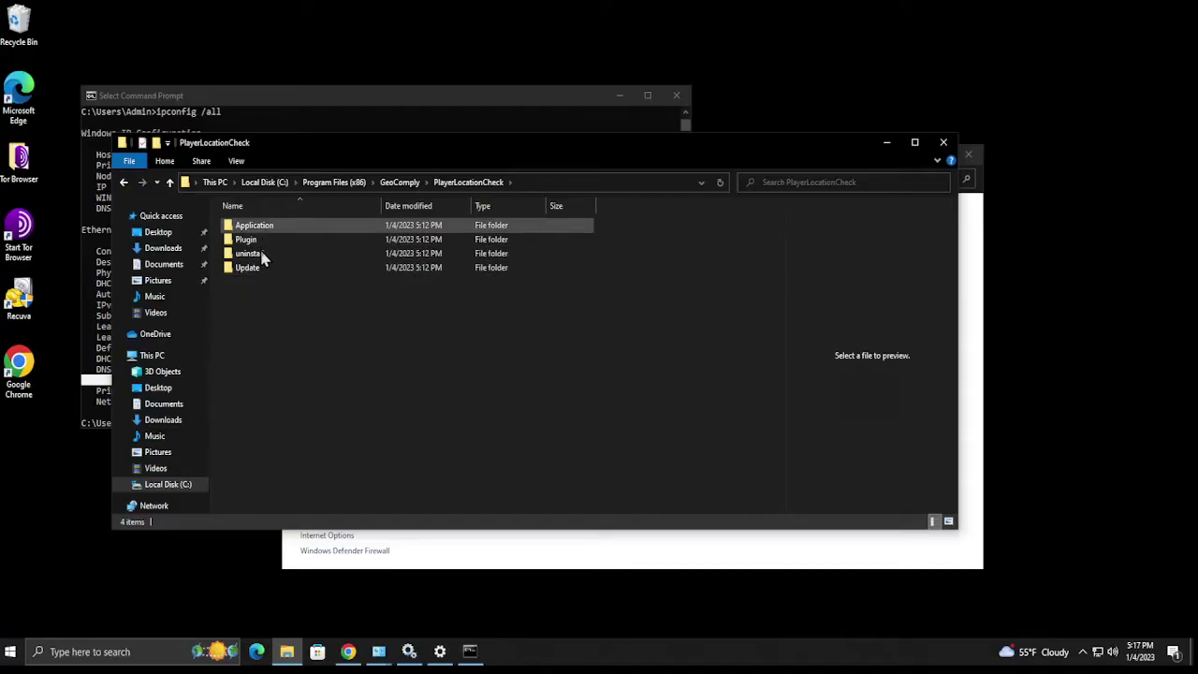
pyautogui.doubleClick(270, 227)
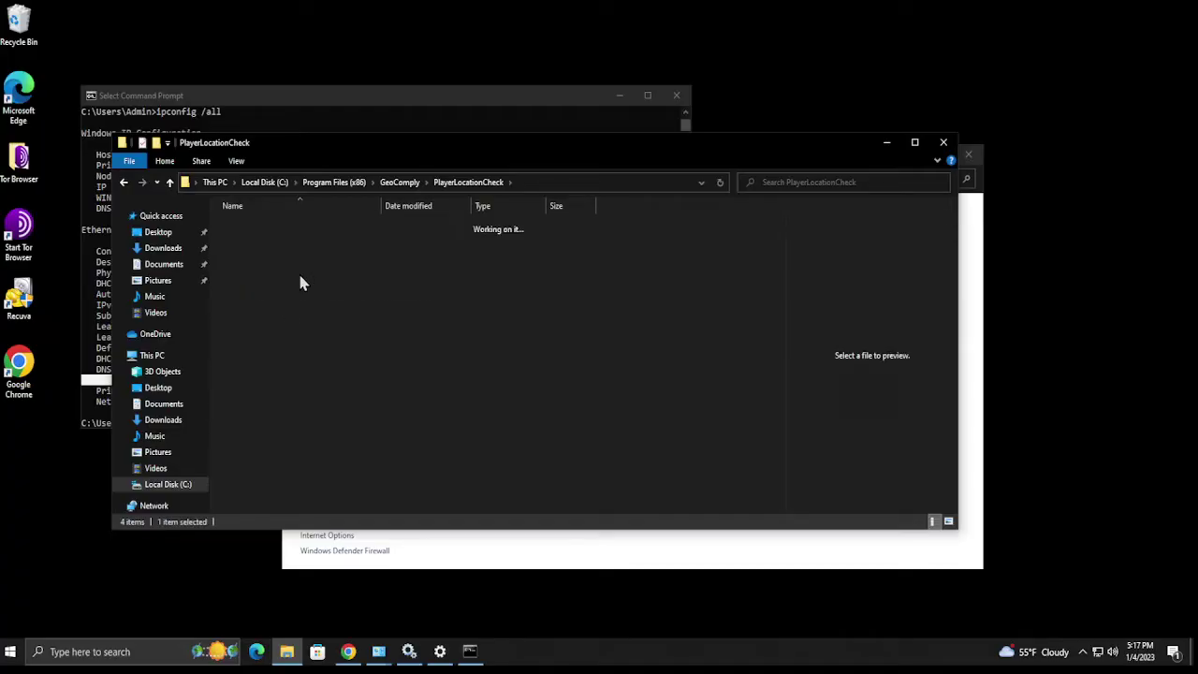
pyautogui.click(248, 240)
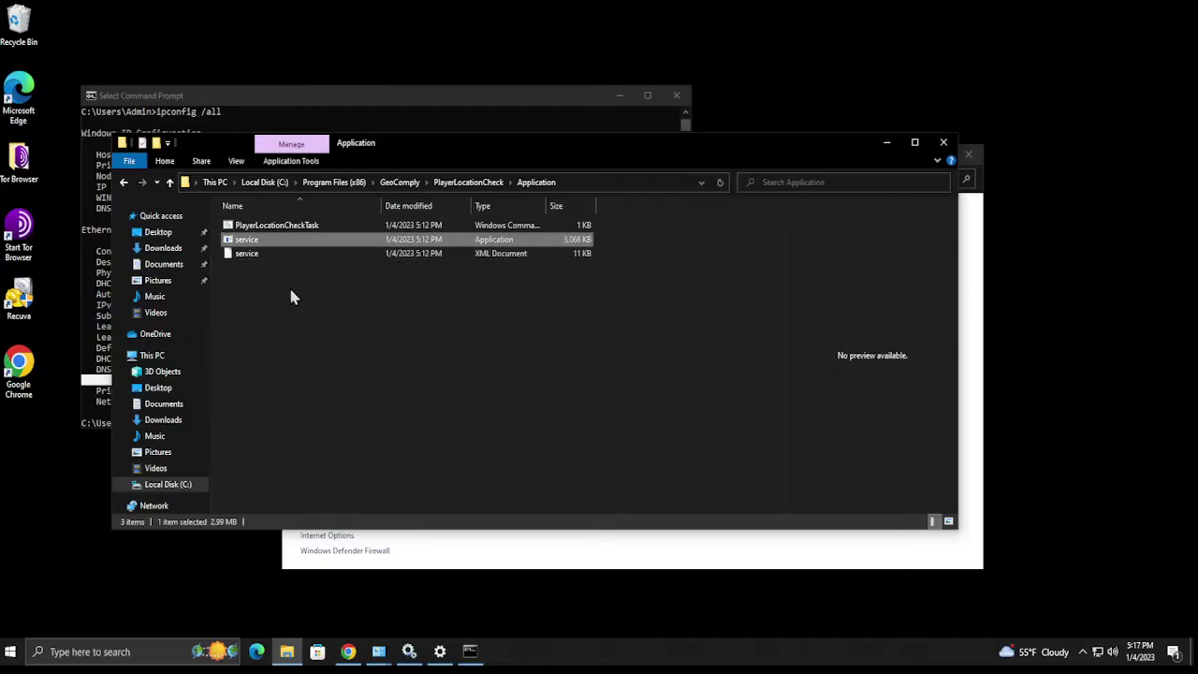
# Preview the PlayerLocationCheckTask command script and open it for editing in Notepad
pyautogui.click(276, 228)
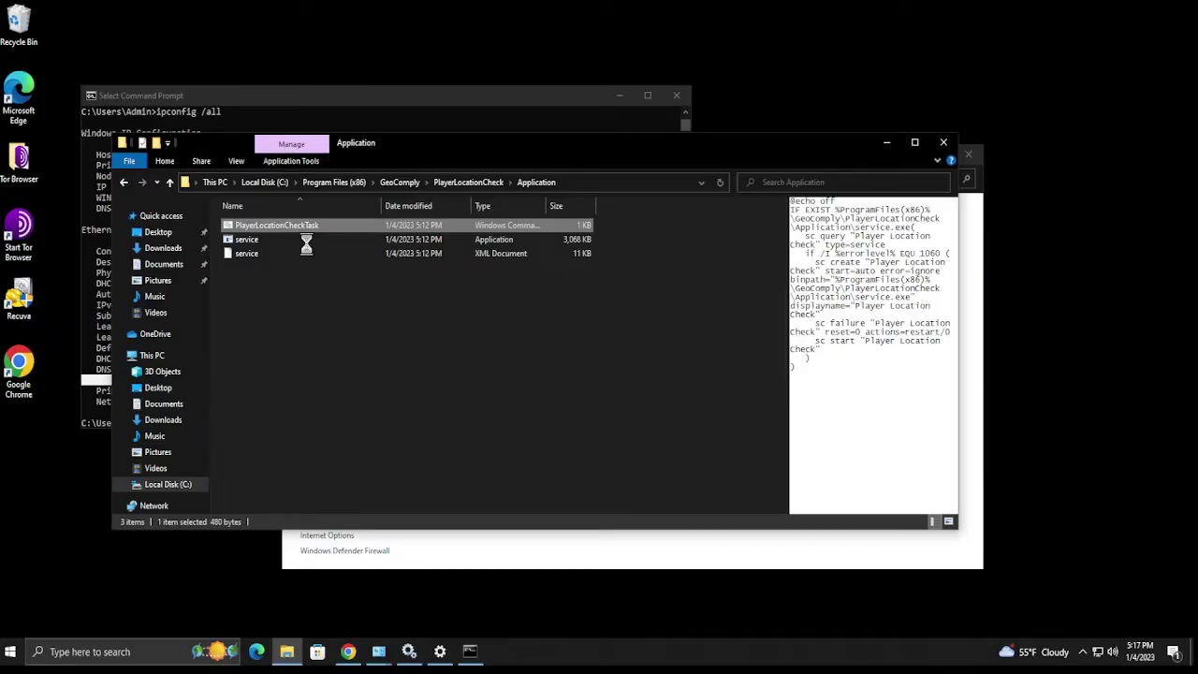
pyautogui.rightClick(278, 228)
pyautogui.click(304, 251)
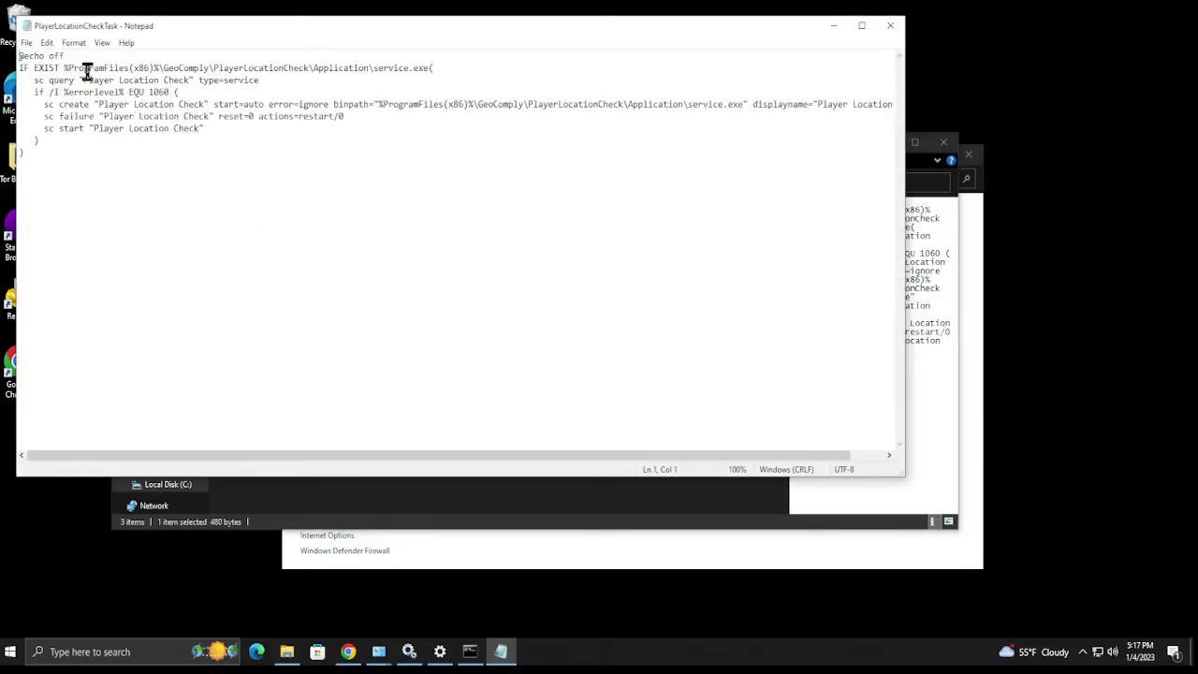
# Highlight the script's service.exe path, sc query, sc create, sc failure and sc start lines in turn, and close Notepad and the Application folder window
pyautogui.moveTo(80, 70); pyautogui.dragTo(434, 68)
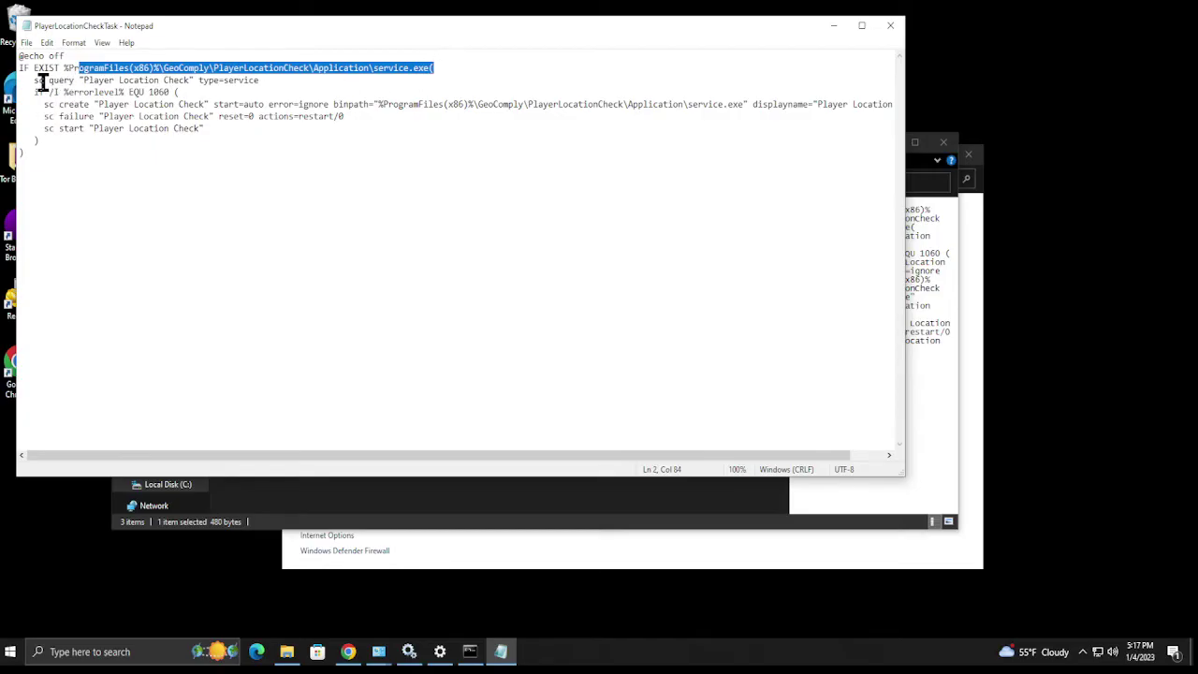
pyautogui.moveTo(44, 81); pyautogui.dragTo(290, 82)
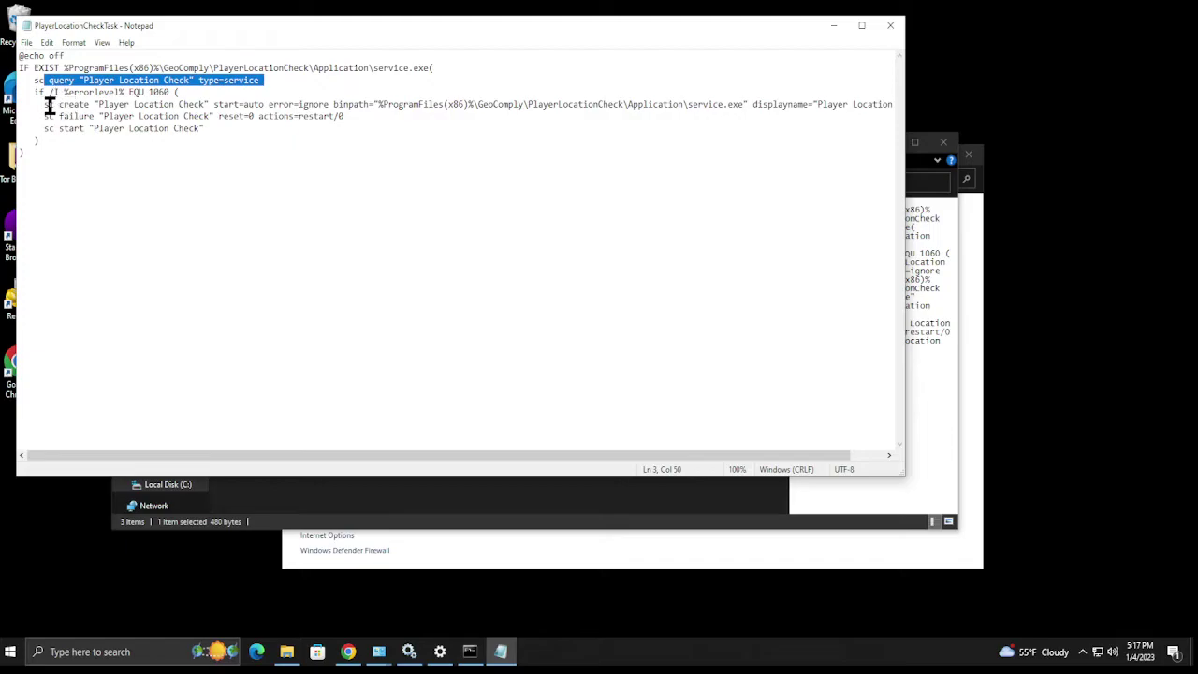
pyautogui.moveTo(49, 103); pyautogui.dragTo(851, 112)
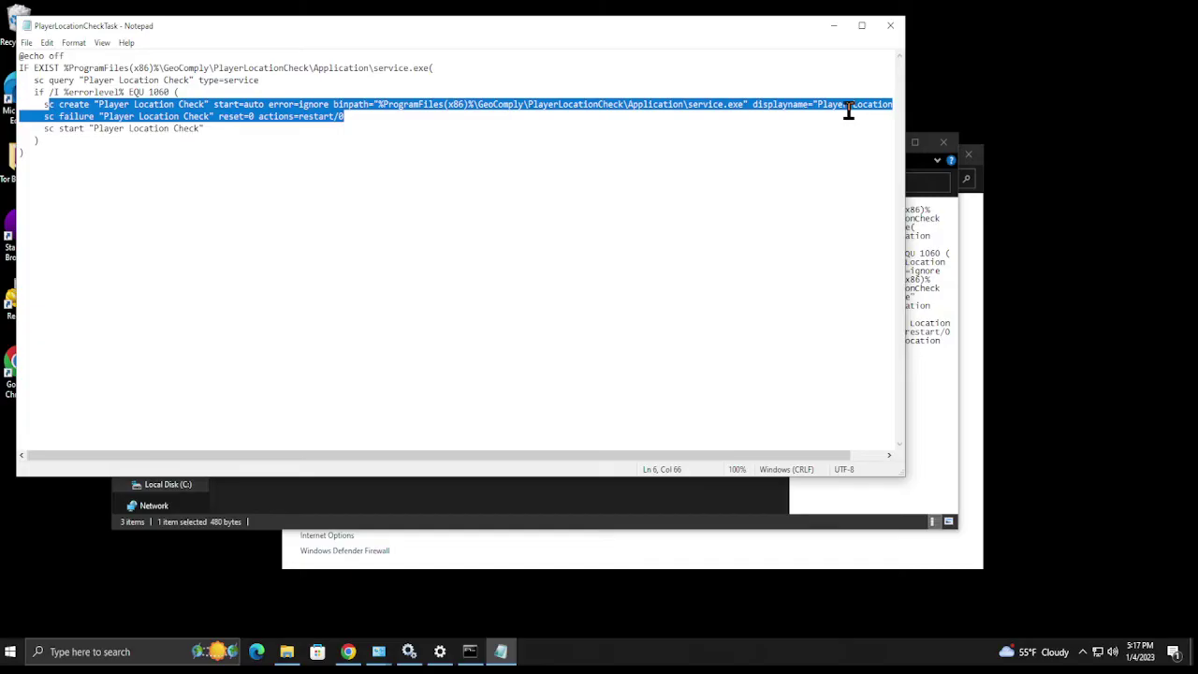
pyautogui.click(79, 136)
pyautogui.keyDown('shift'); pyautogui.click(45, 128); pyautogui.keyUp('shift')
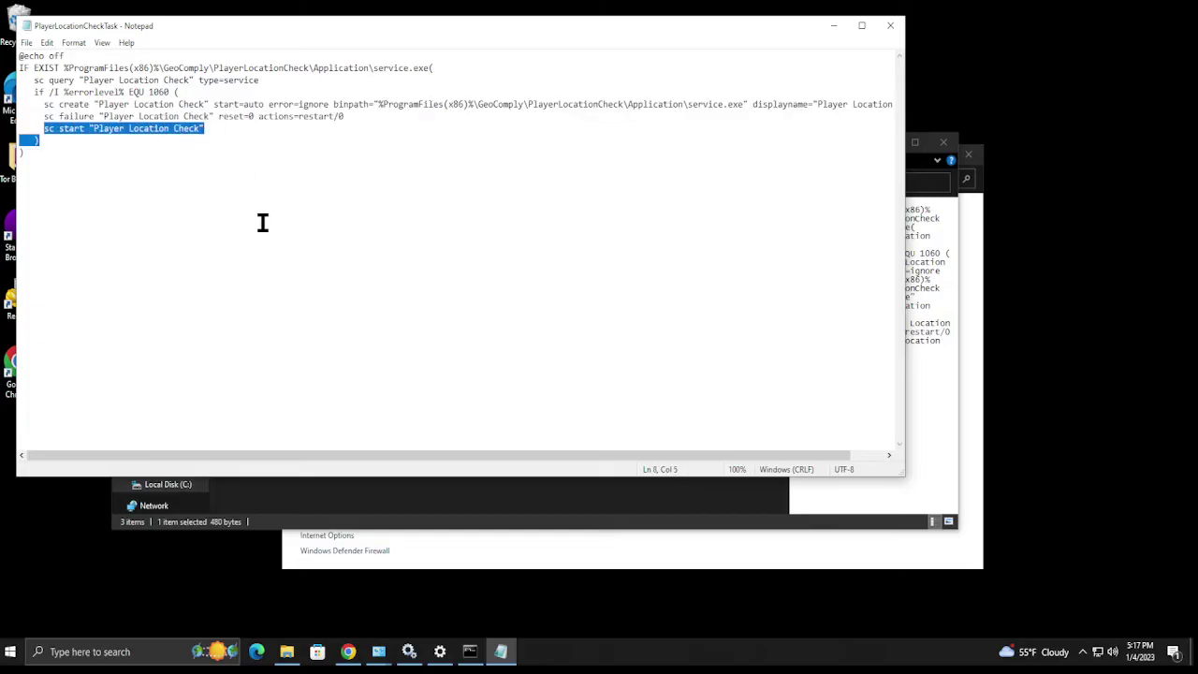
pyautogui.press('Right')
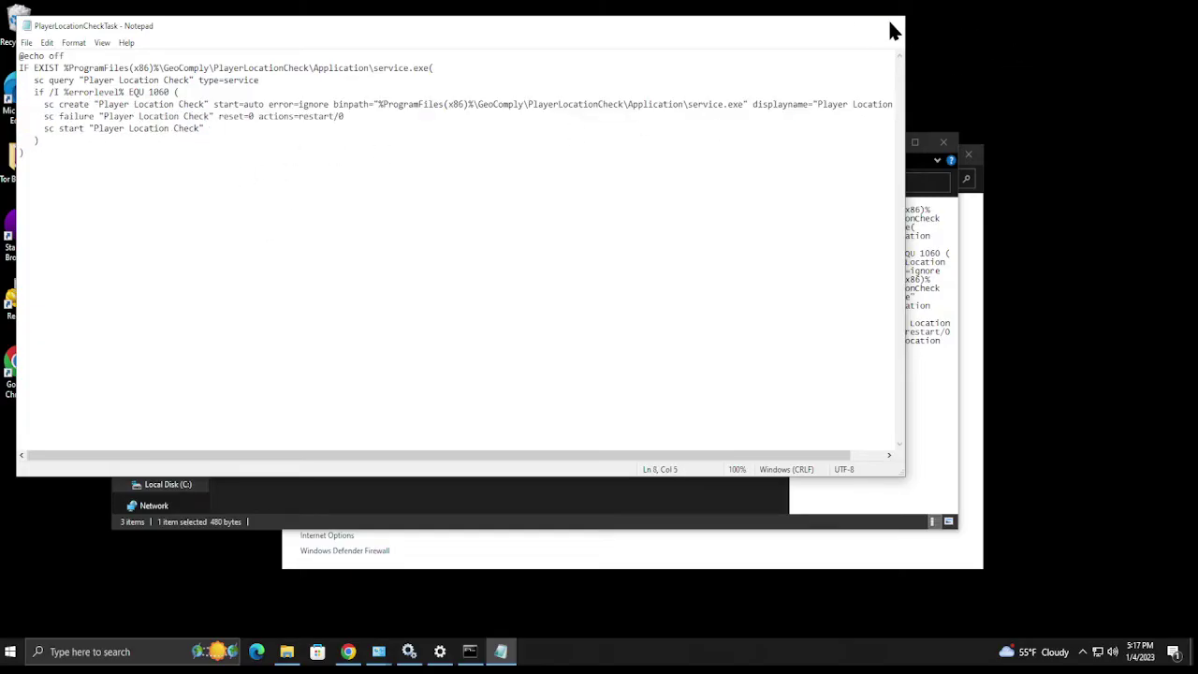
pyautogui.click(890, 25)
pyautogui.click(525, 300)
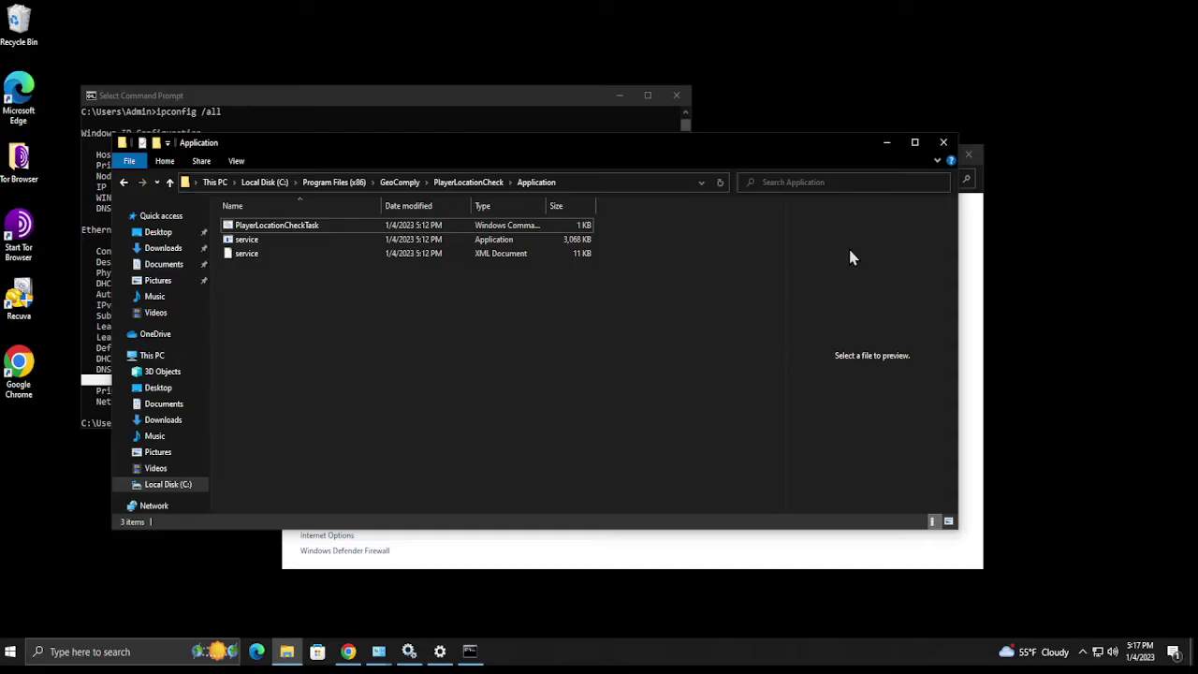
pyautogui.click(944, 144)
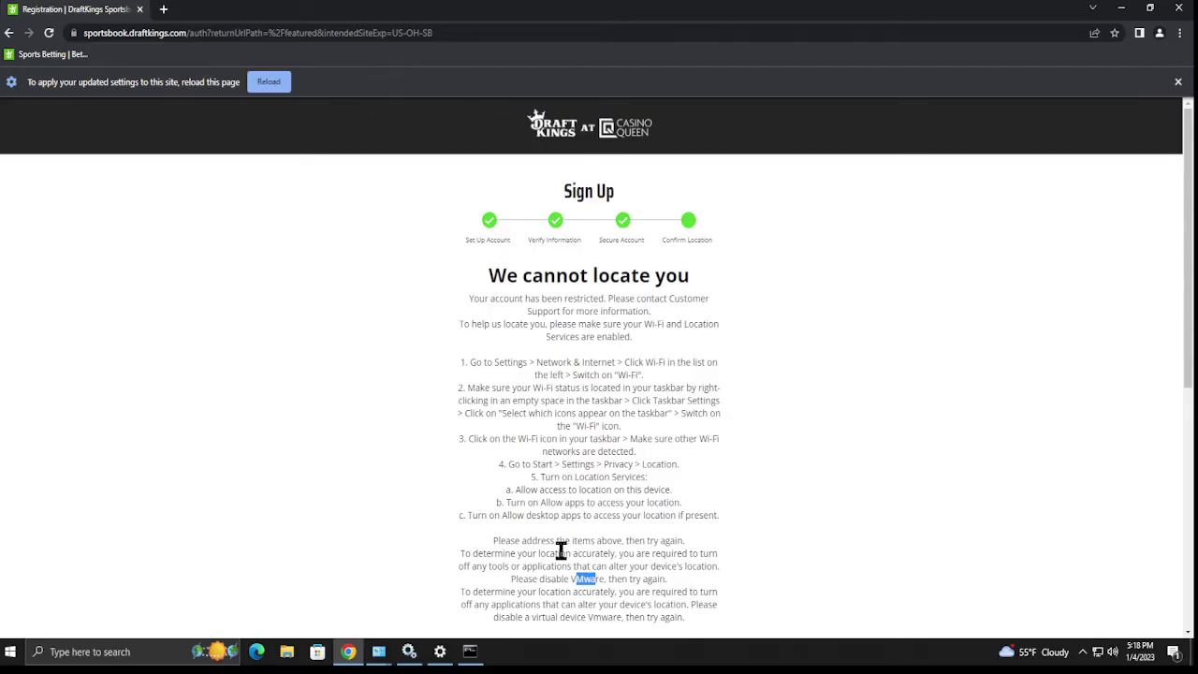
# In Chrome, review the location troubleshooting instructions and VMware notices on the DraftKings sign-up page, and return to its beginning
pyautogui.scroll(-1, 607, 520)
pyautogui.scroll(-3, 607, 520)
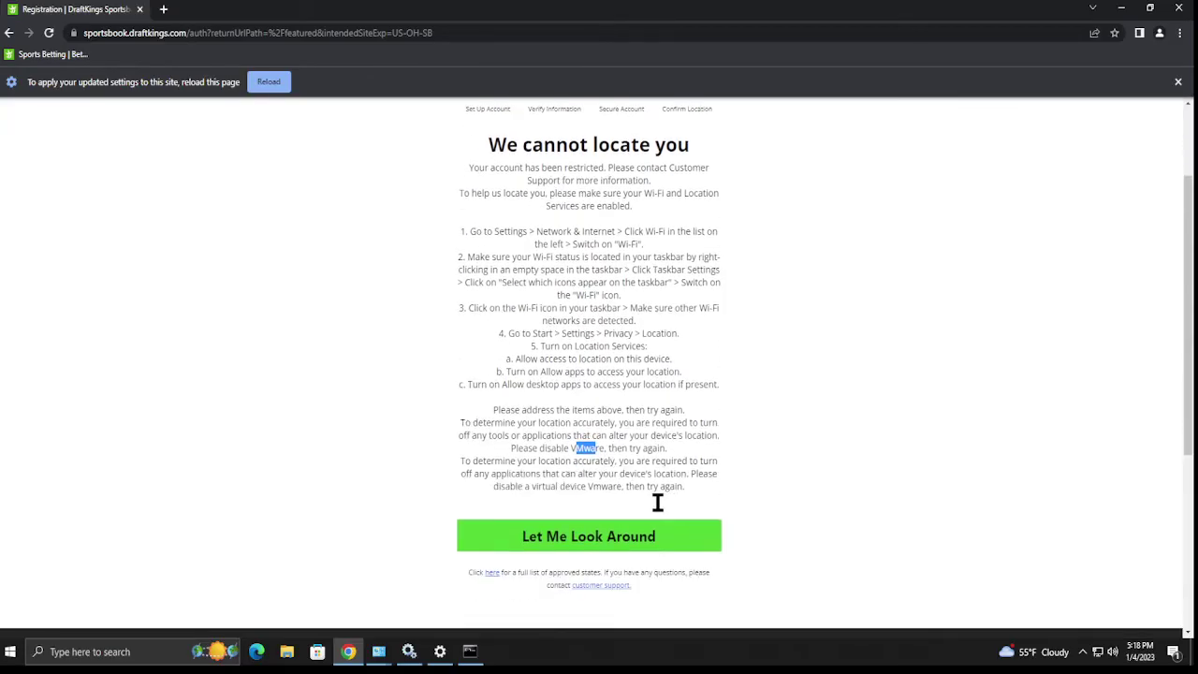
pyautogui.scroll(4, 777, 487)
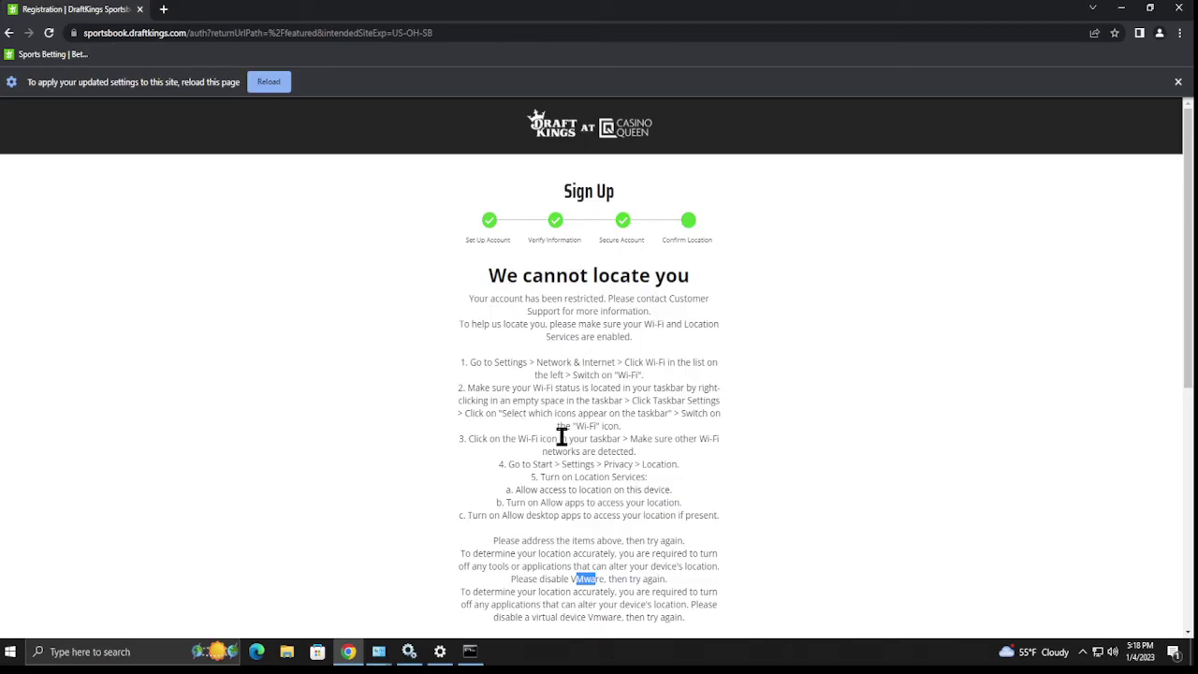
pyautogui.scroll(-2, 634, 490)
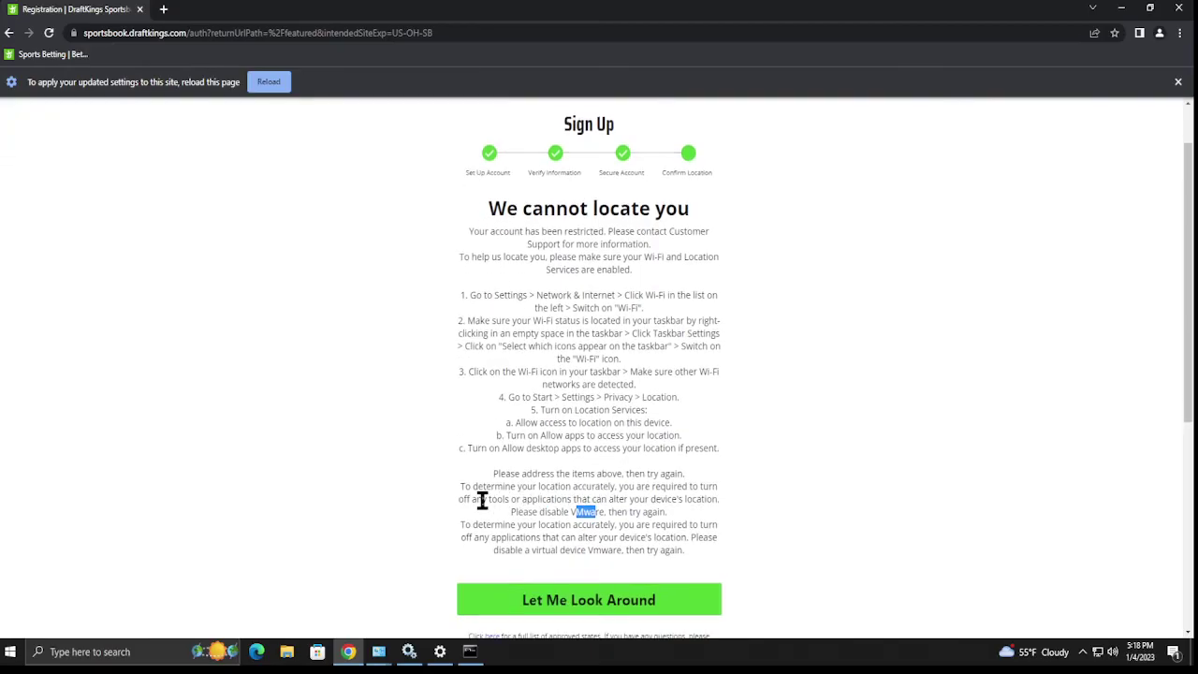
pyautogui.scroll(2, 416, 496)
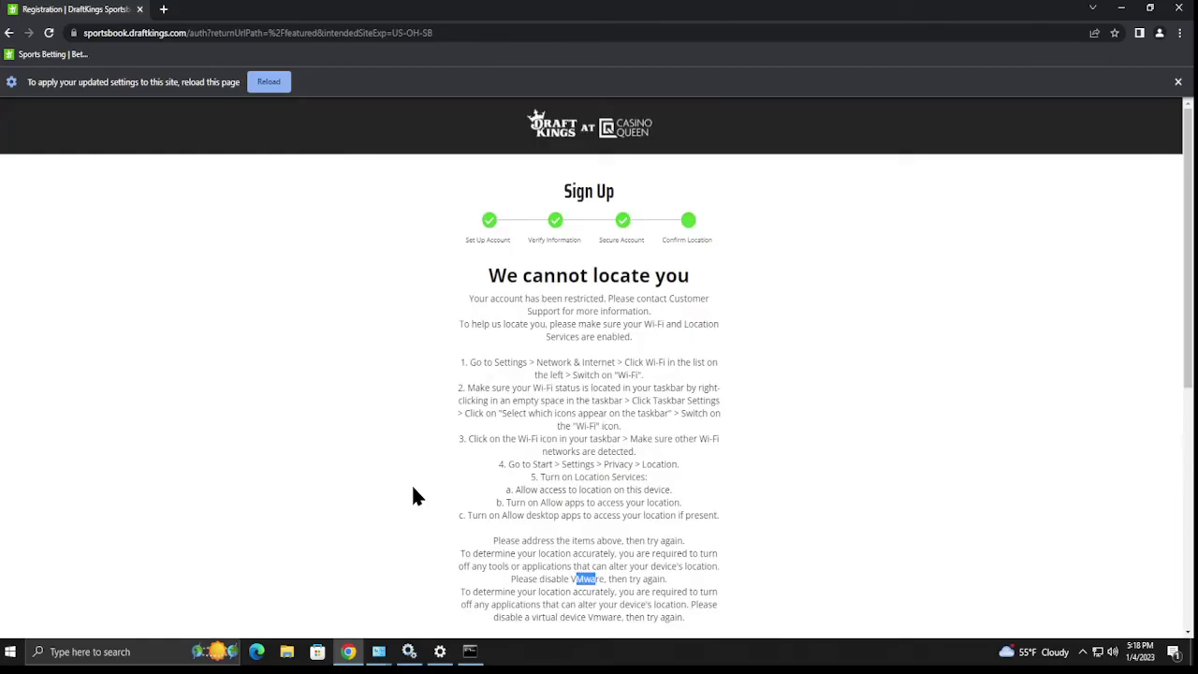